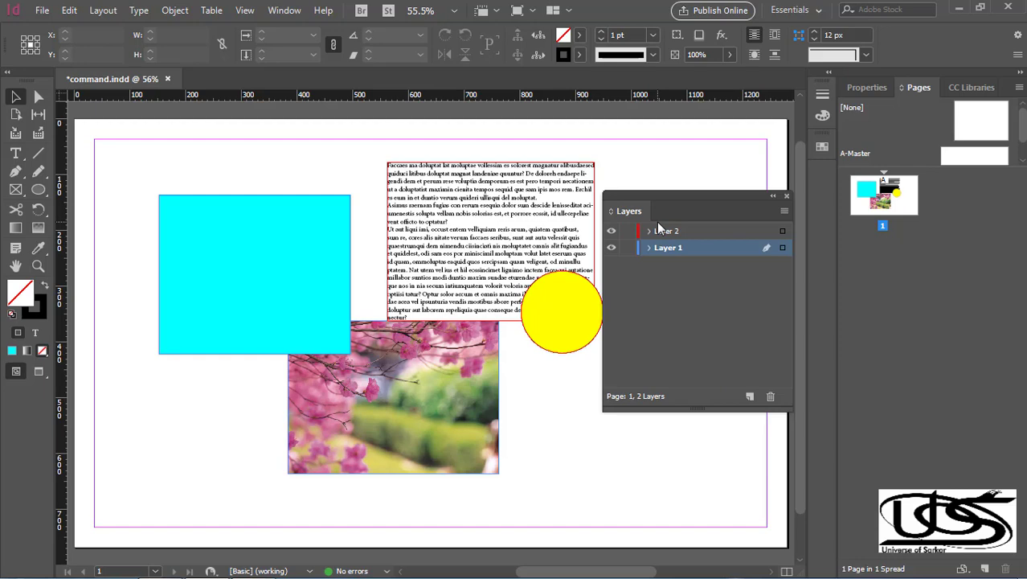
left_click(130, 196)
left_click(174, 9)
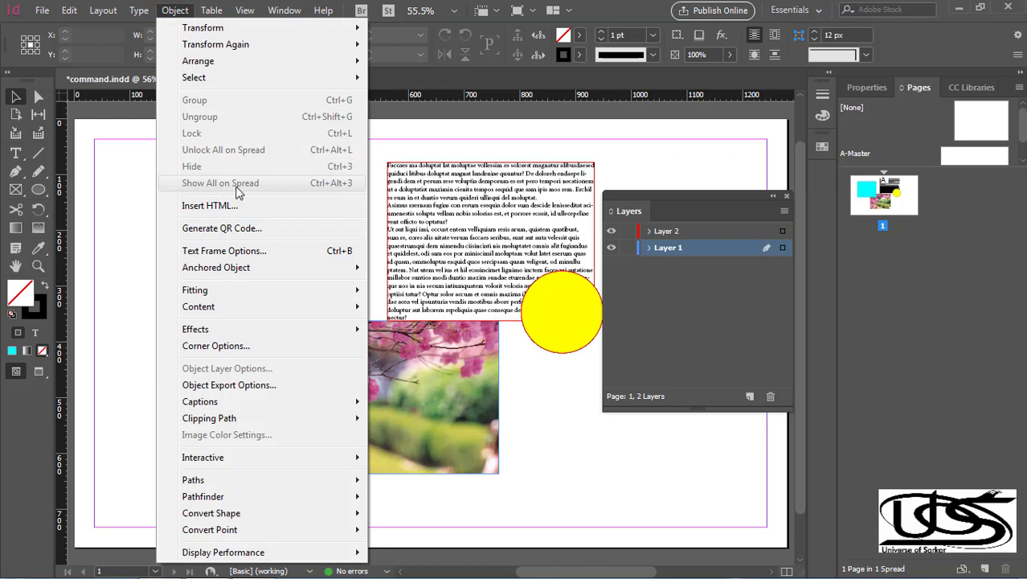
left_click(551, 472)
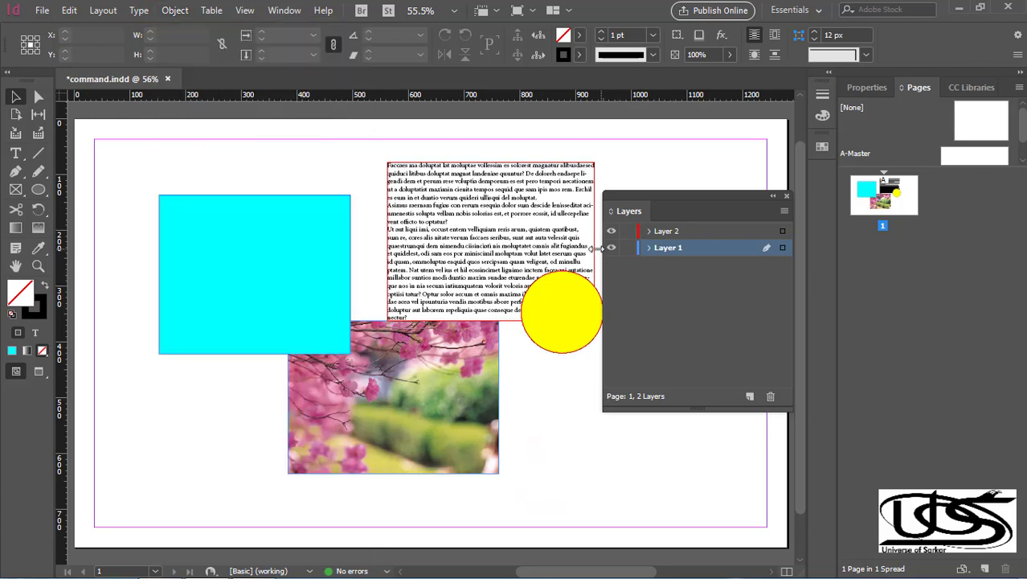
Step: Select the cyan rectangle, flower image, text frame and yellow circle in turn to check their layers, finishing with text frame and circle selected together
left_click(261, 280)
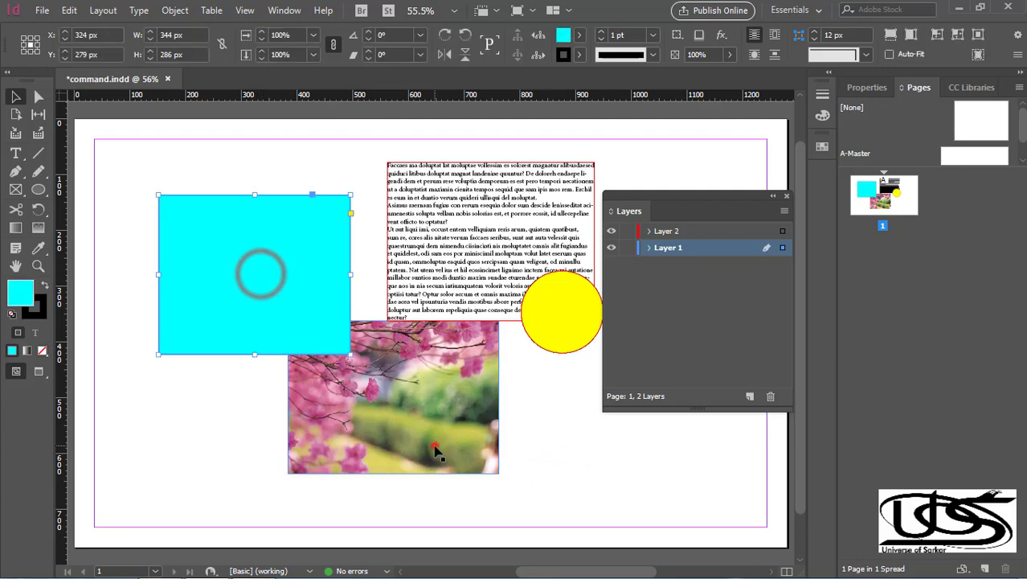
left_click(432, 441)
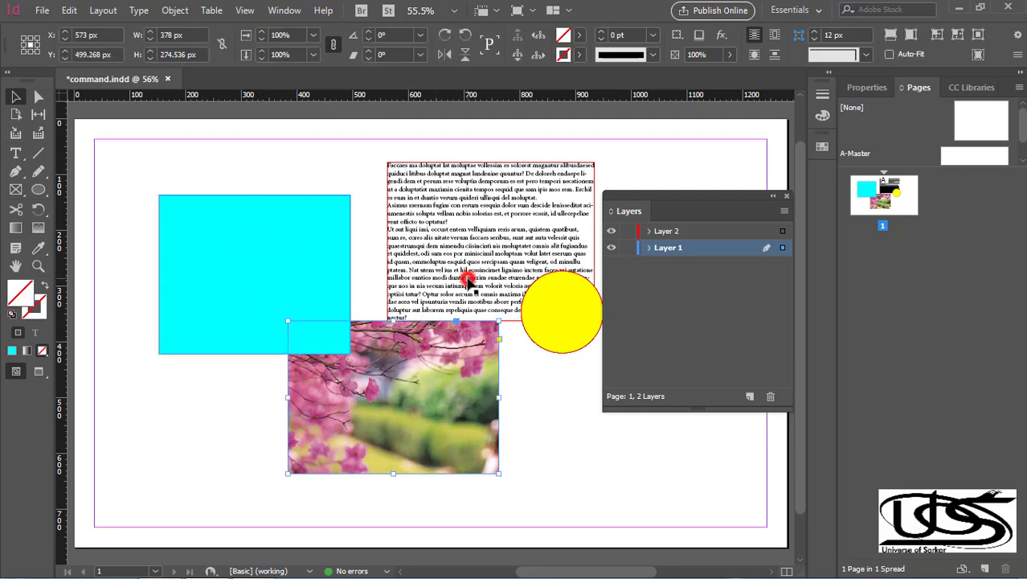
left_click(467, 279)
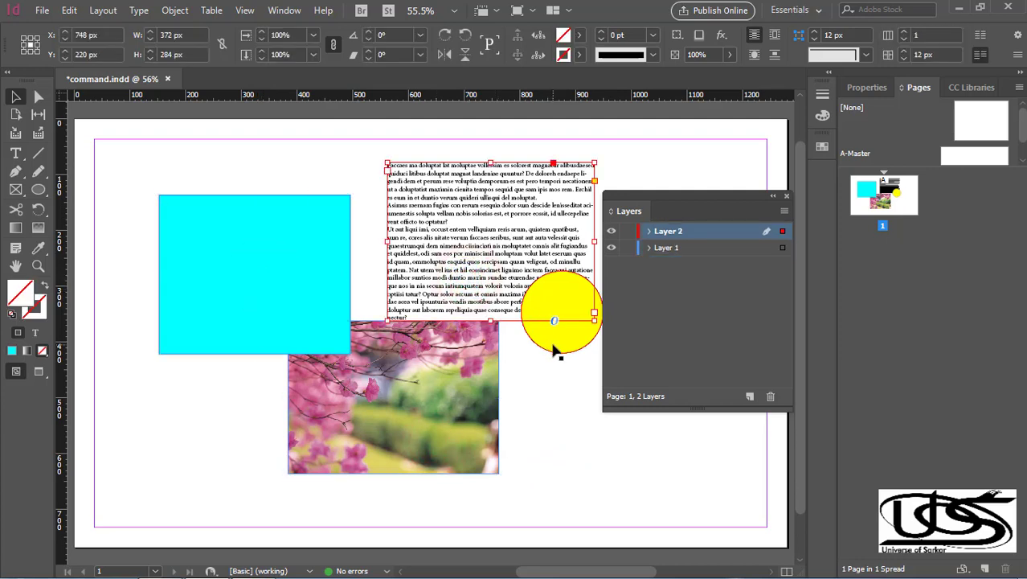
left_click(554, 346)
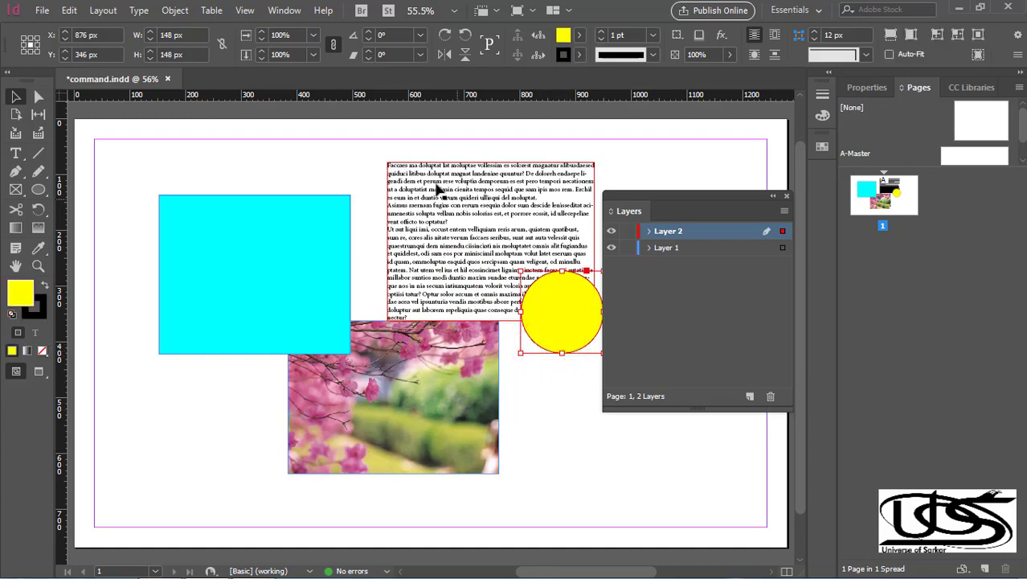
left_click_drag(549, 152, 557, 413)
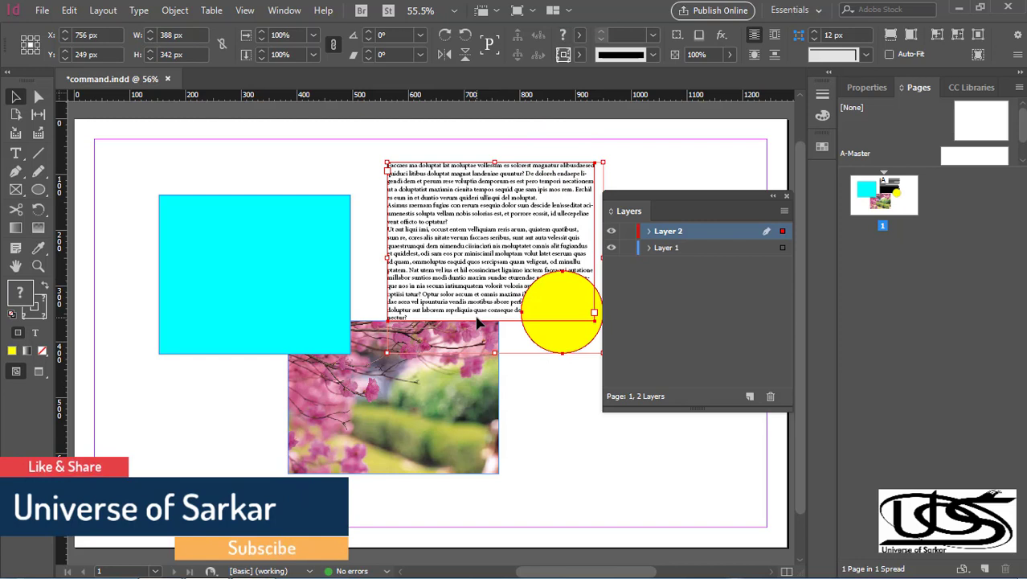
Step: Expand Layer 2, go through its circle and text items, and select only the yellow circle via its layer entry
left_click(648, 233)
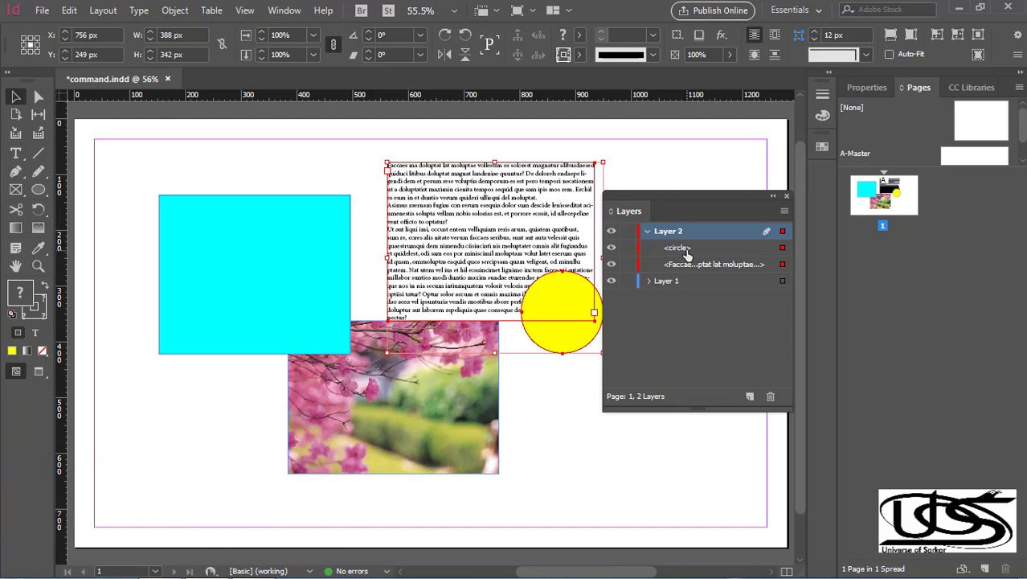
left_click(680, 248)
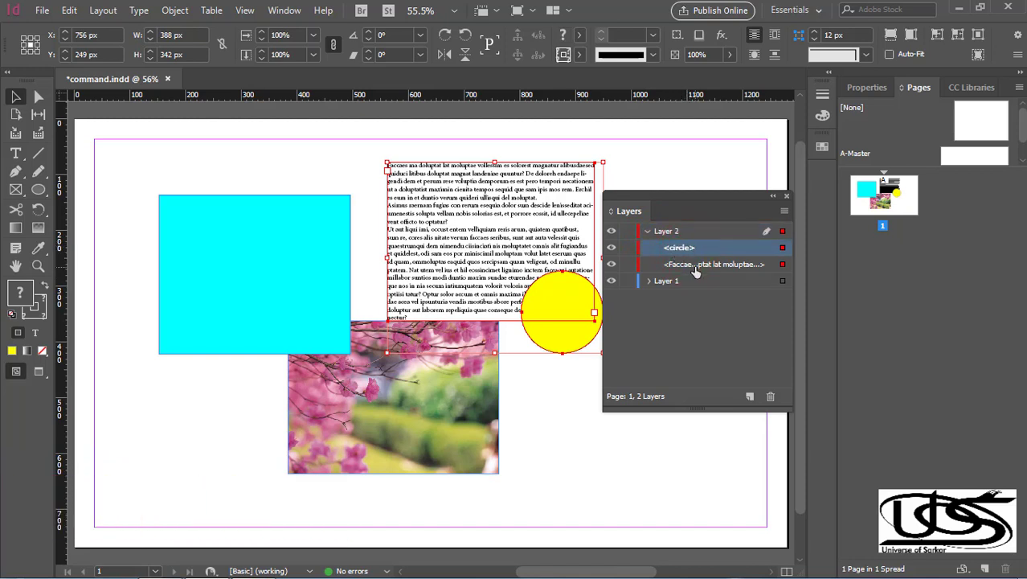
left_click(694, 266)
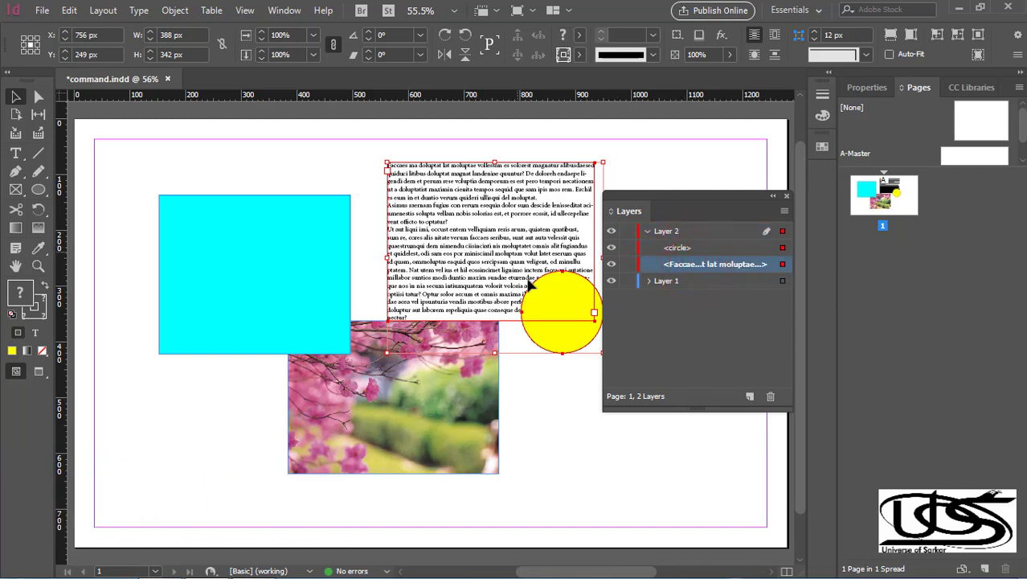
left_click(561, 438)
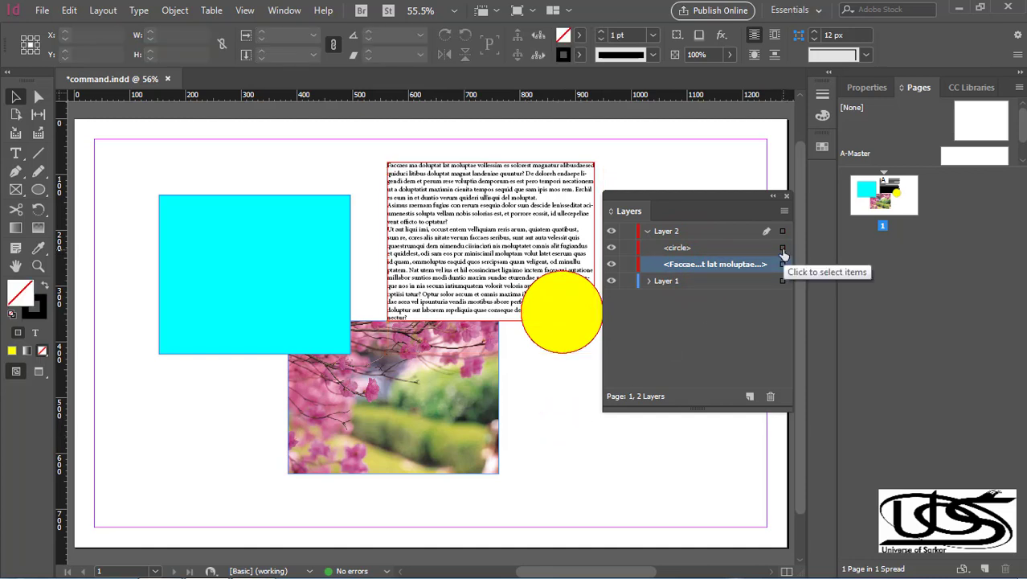
left_click(782, 249)
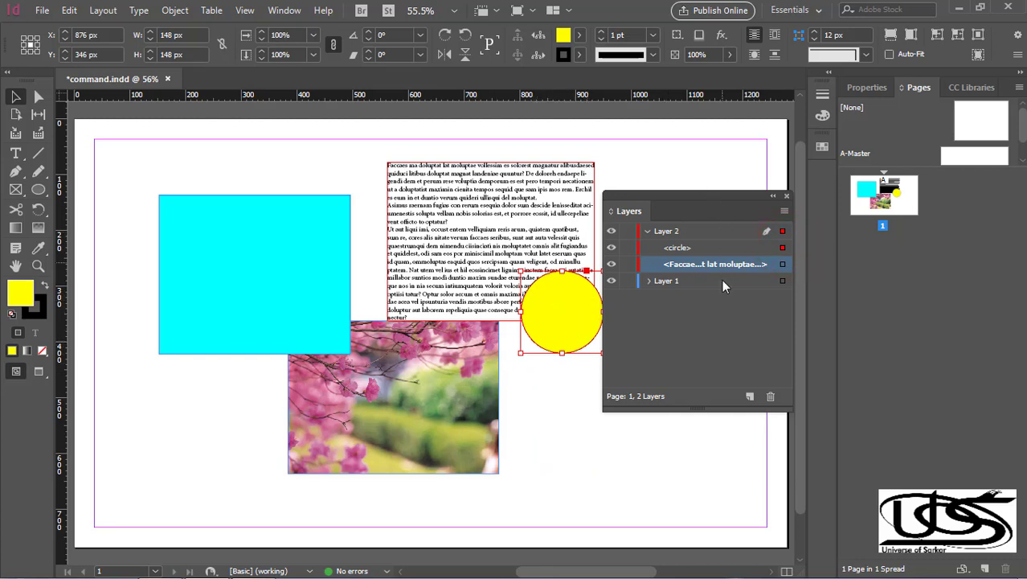
Step: Expand Layer 1, go through its rectangle and image items, and select the CGS33254.jpg image via its layer entry
left_click(648, 280)
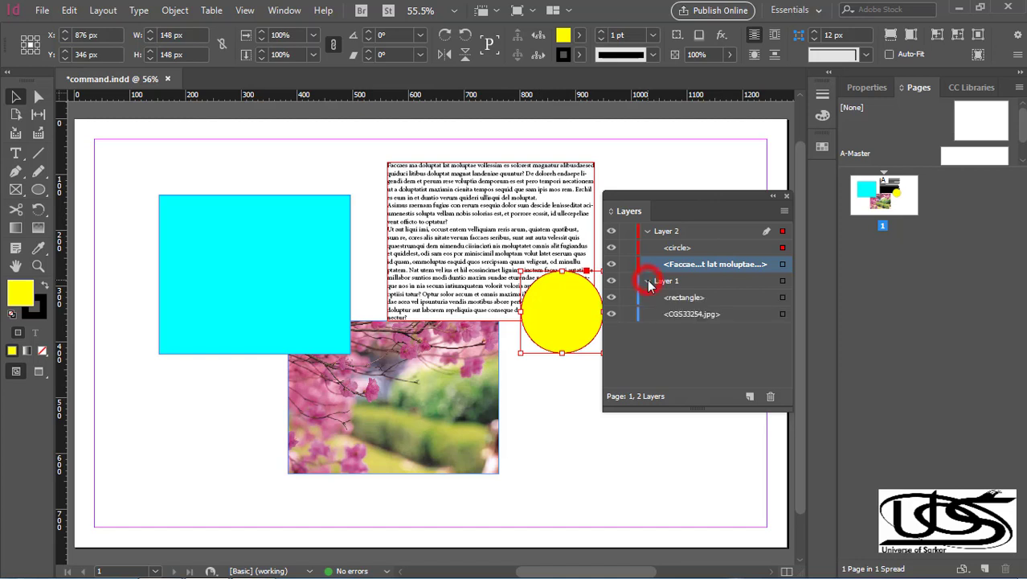
left_click(686, 299)
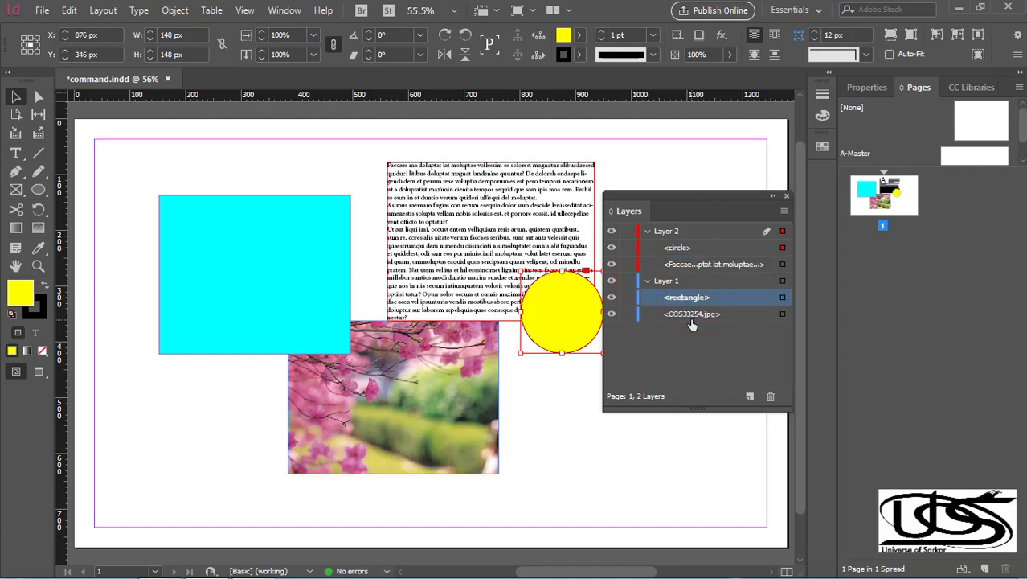
left_click(689, 316)
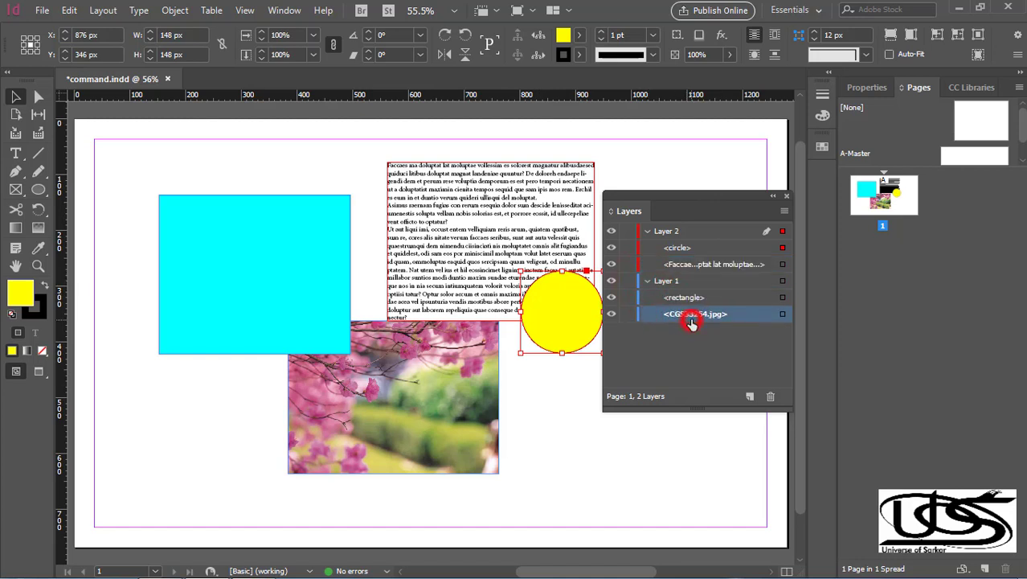
left_click(783, 315)
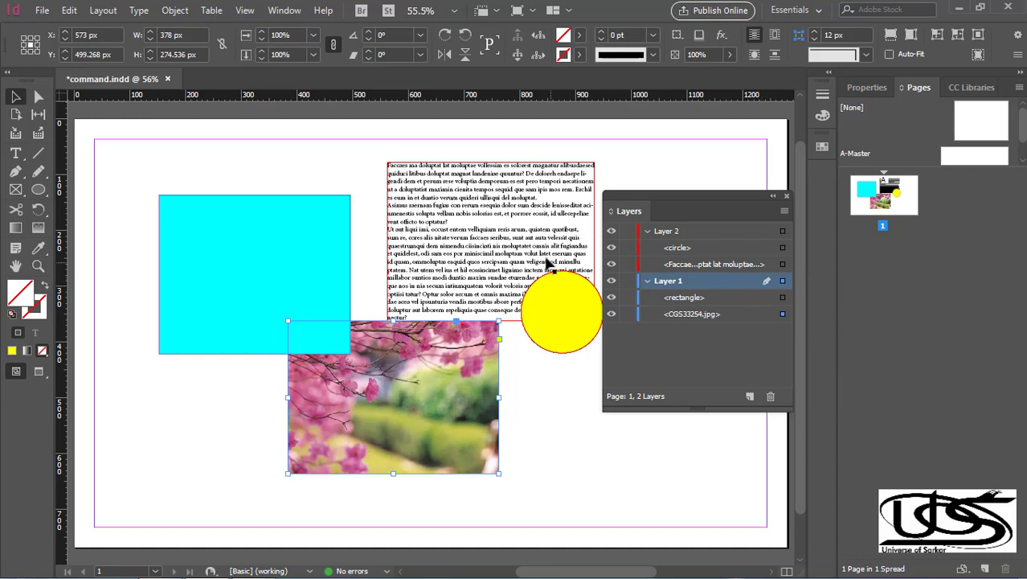
Step: Hide and reshow Layer 1, and do the same for its rectangle item alone
left_click(612, 281)
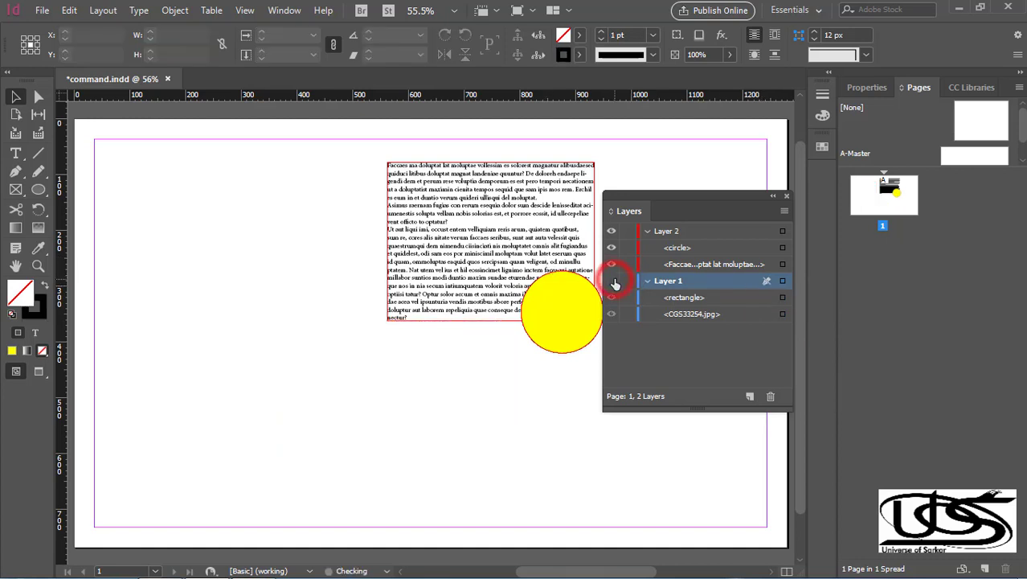
left_click(612, 282)
left_click(612, 299)
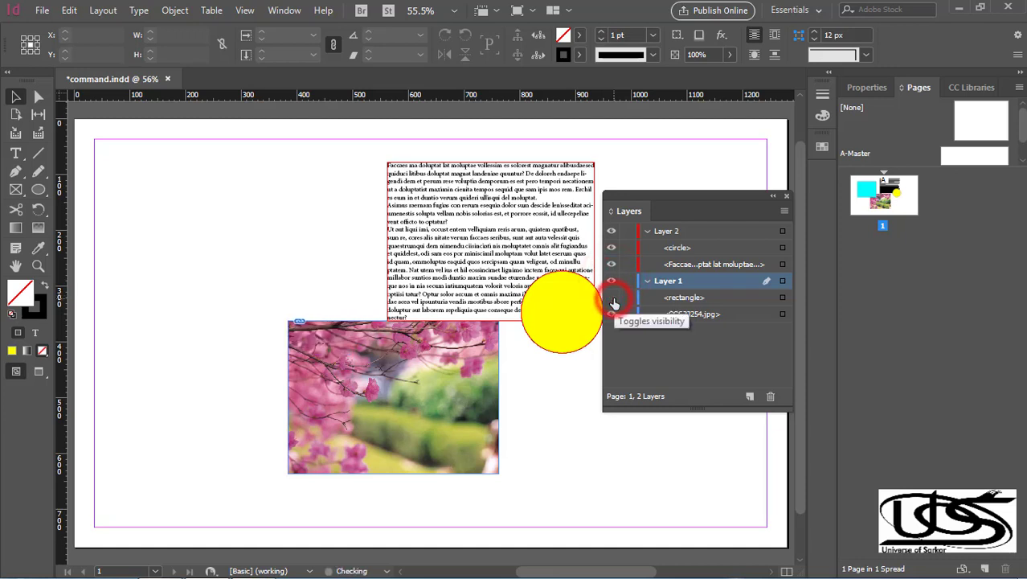
left_click(612, 299)
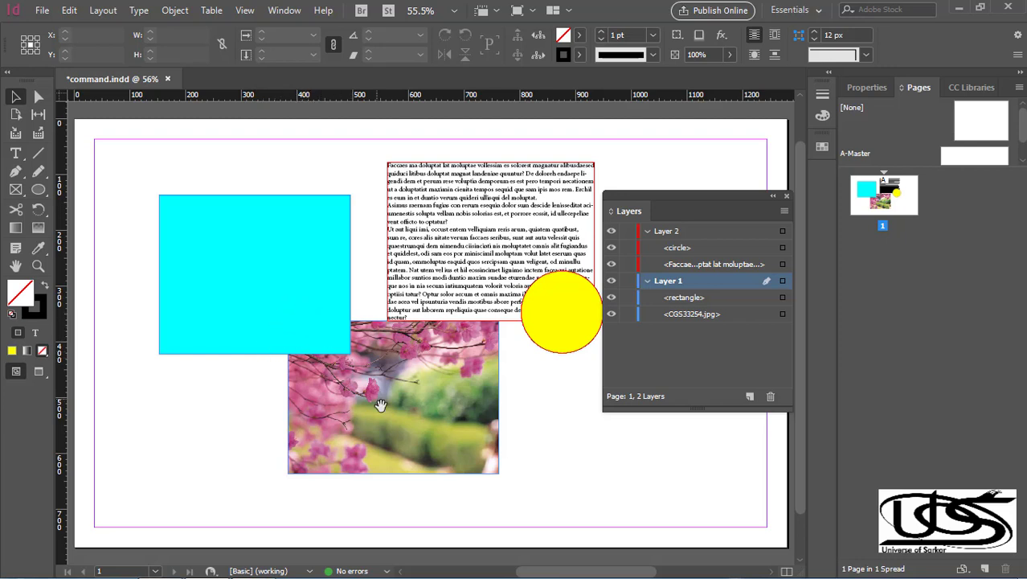
Step: Move the rectangle item from Layer 1 into Layer 2 below the circle, and select the cyan rectangle on the page
left_click(692, 297)
left_click_drag(704, 336, 689, 291)
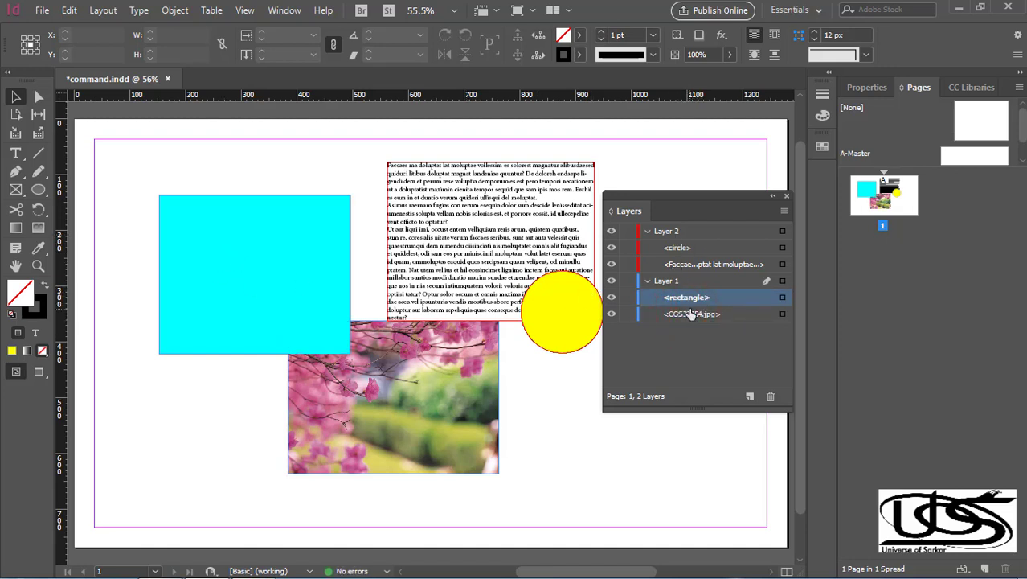
left_click_drag(688, 298, 685, 251)
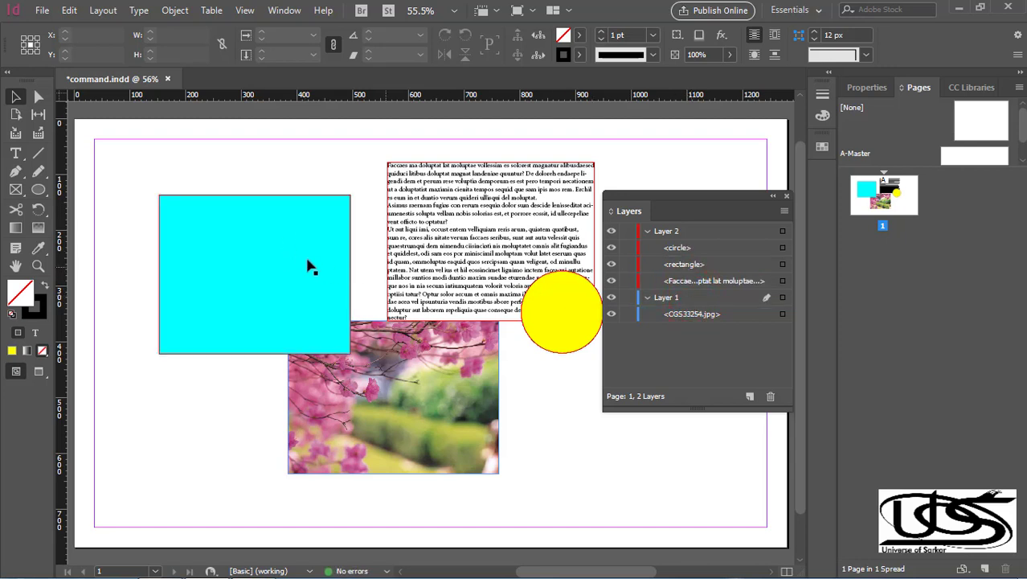
left_click_drag(351, 191, 332, 213)
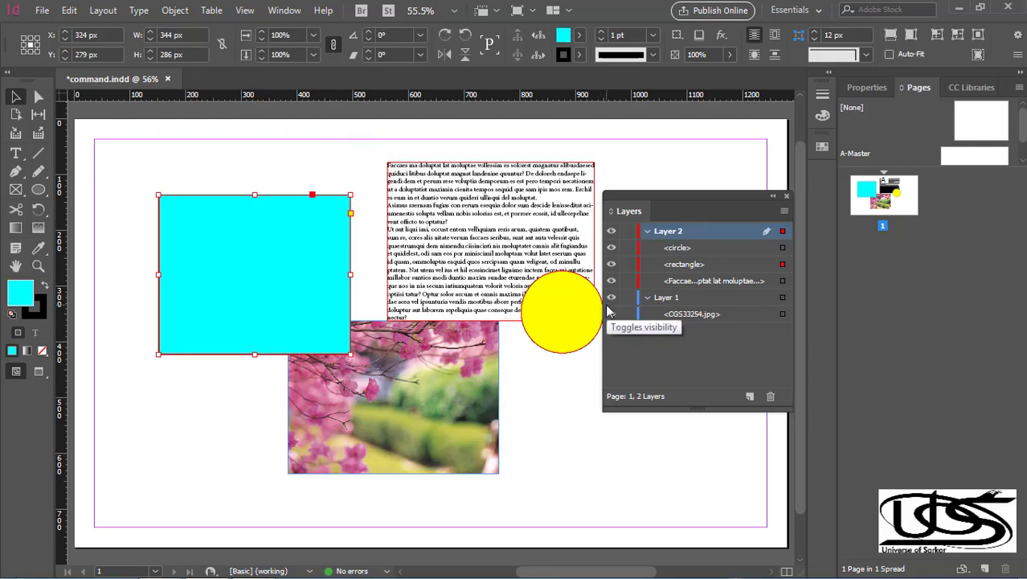
Step: Create a new layer above Layer 2, move the rectangle item into it and expand the new layer
left_click(749, 396)
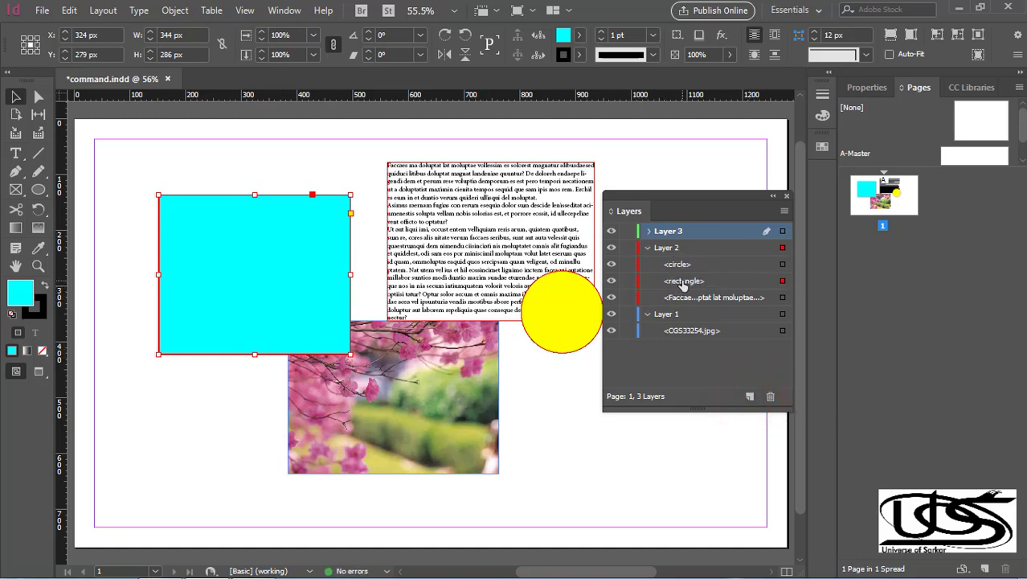
left_click_drag(681, 285, 657, 237)
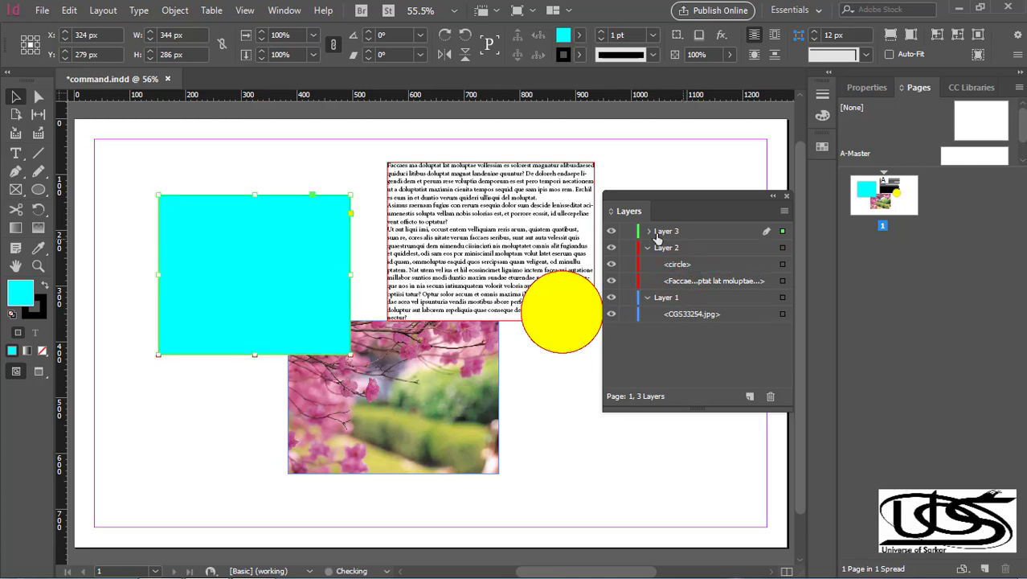
left_click(649, 232)
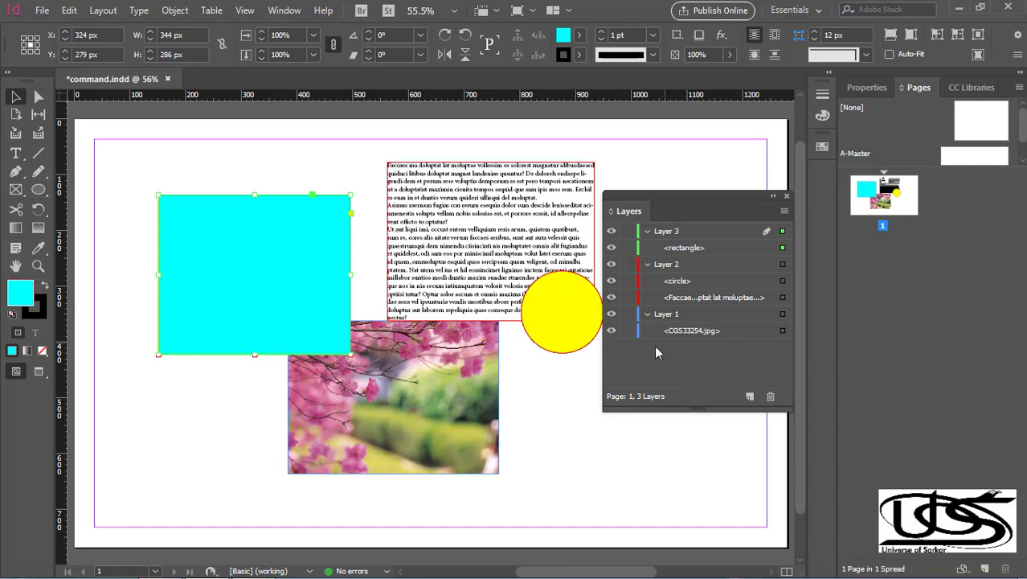
Step: Lock the flower image on the page
left_click(174, 9)
mouse_move(326, 66)
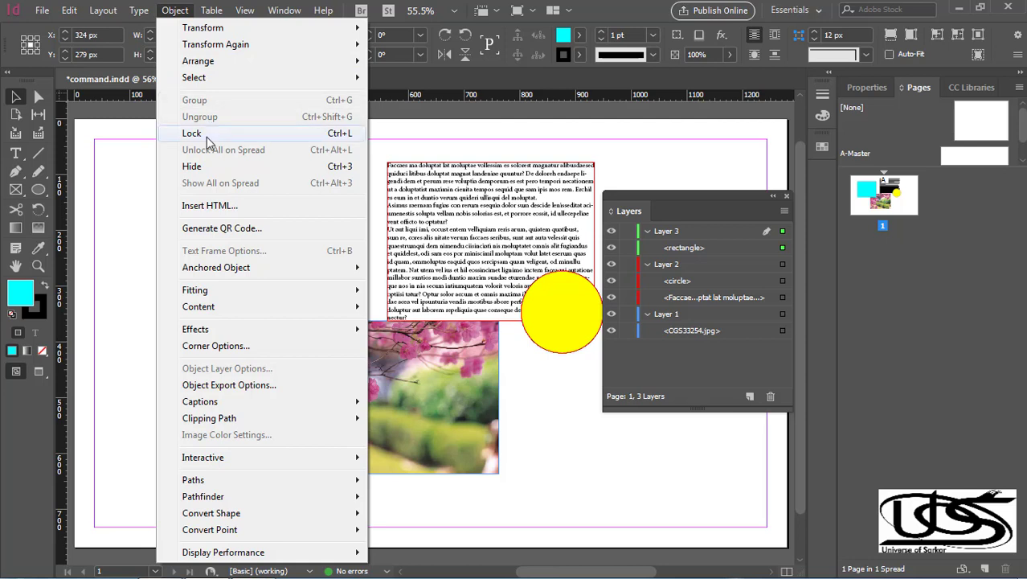
left_click(561, 390)
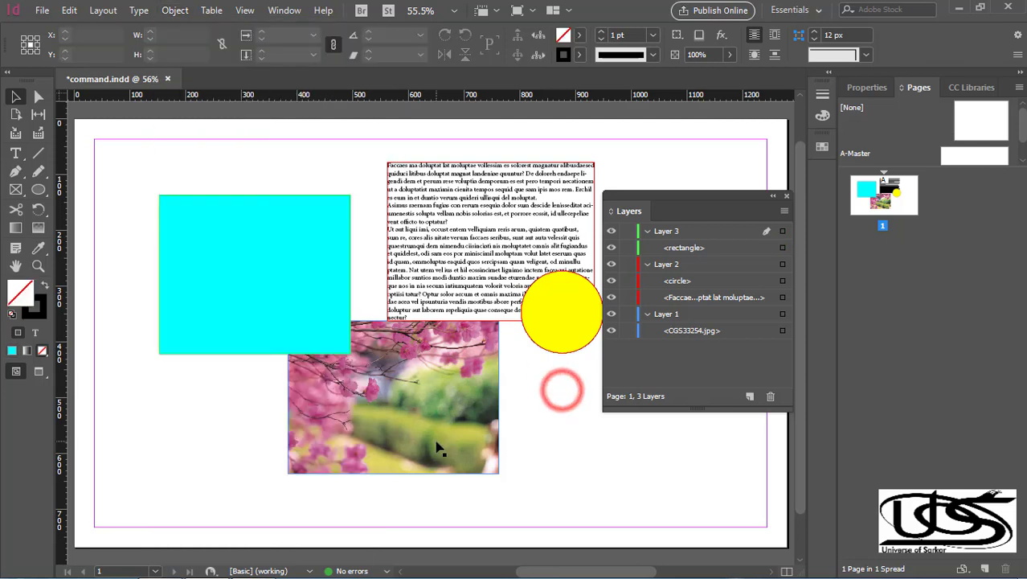
left_click(434, 434)
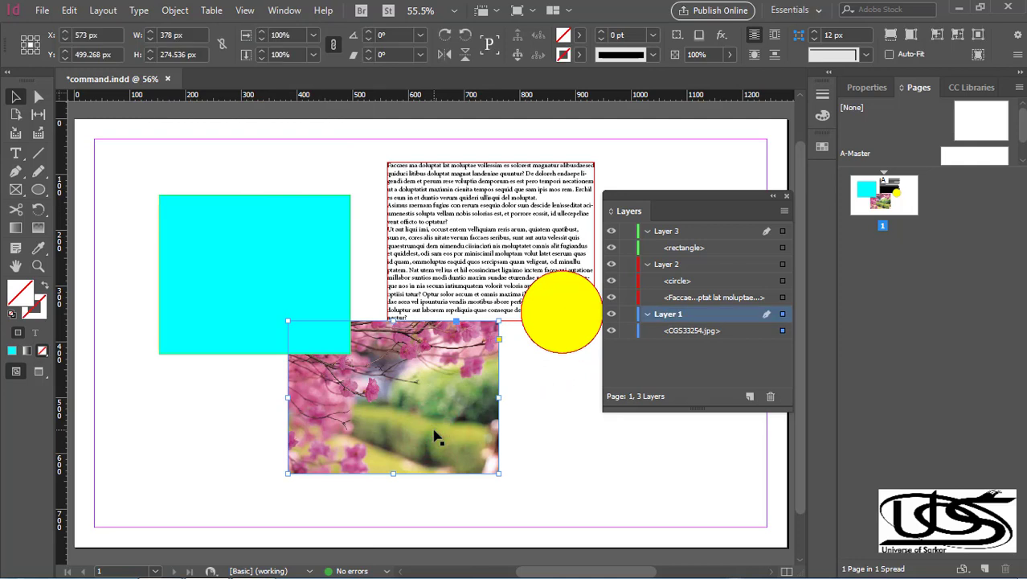
key("ctrl+l")
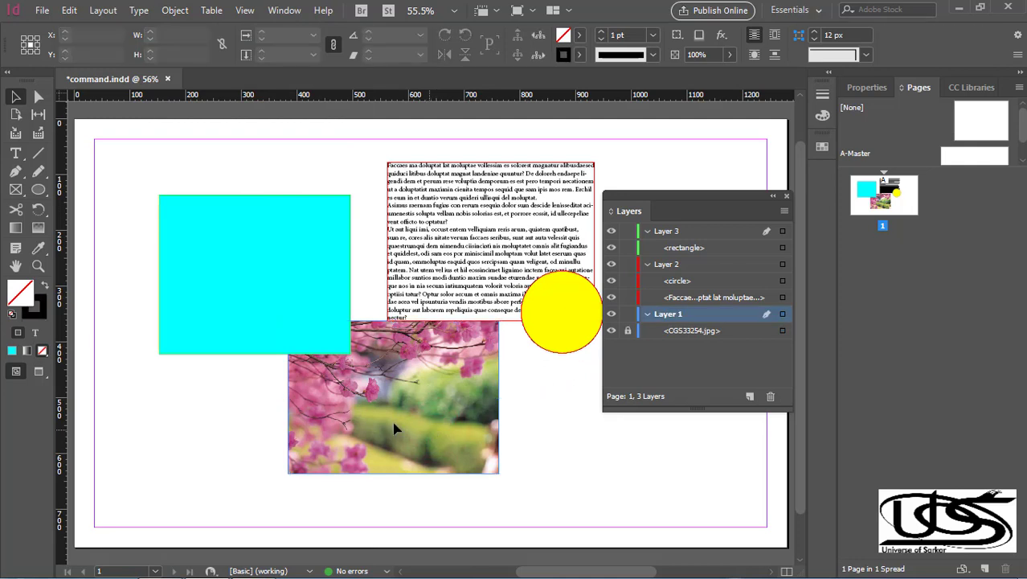
Step: Unlock the flower image on the page and move the cyan rectangle to about X 240 px, Y 179 px
left_click_drag(264, 239, 174, 154)
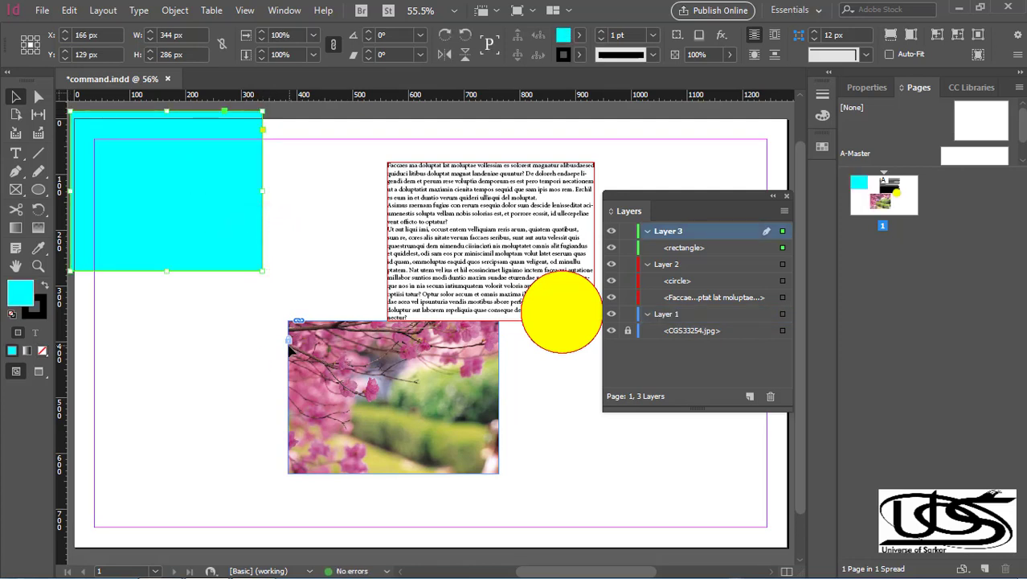
left_click(291, 344)
left_click_drag(189, 196, 233, 227)
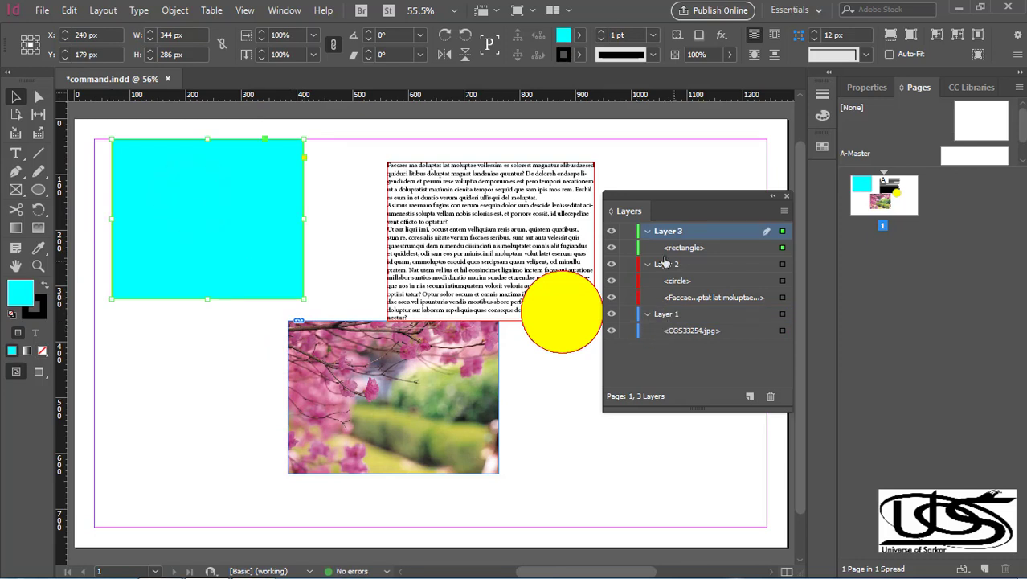
Step: Lock the CGS33254.jpg item and the whole of Layer 1 in the layer list, and unlock both again
left_click(451, 425)
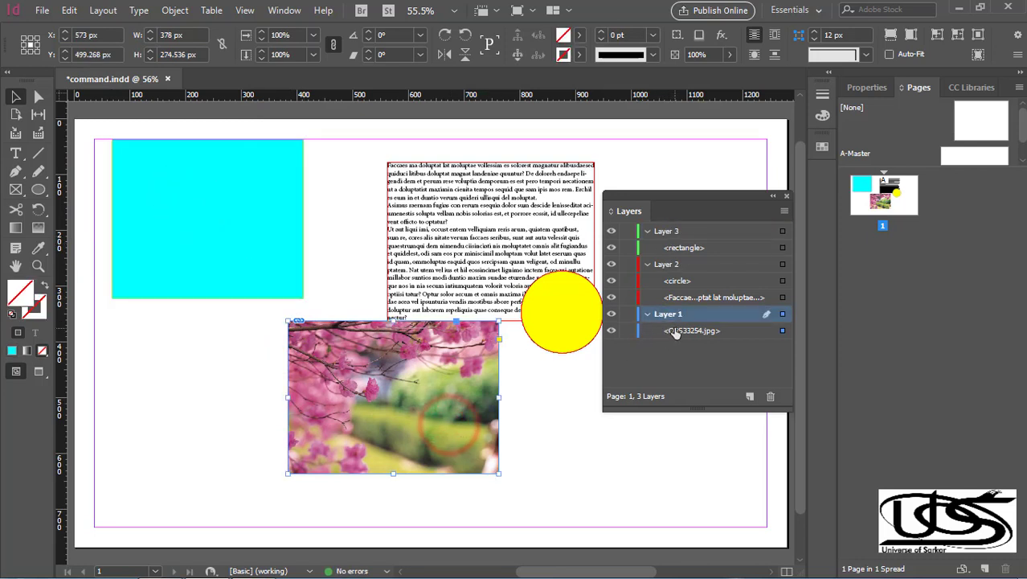
left_click(677, 330)
left_click(628, 330)
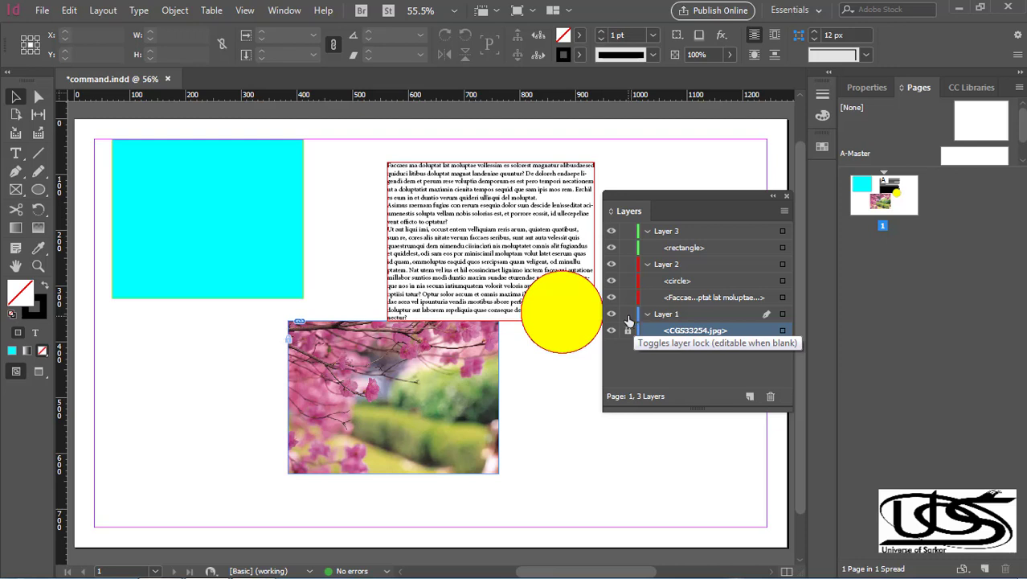
left_click(628, 314)
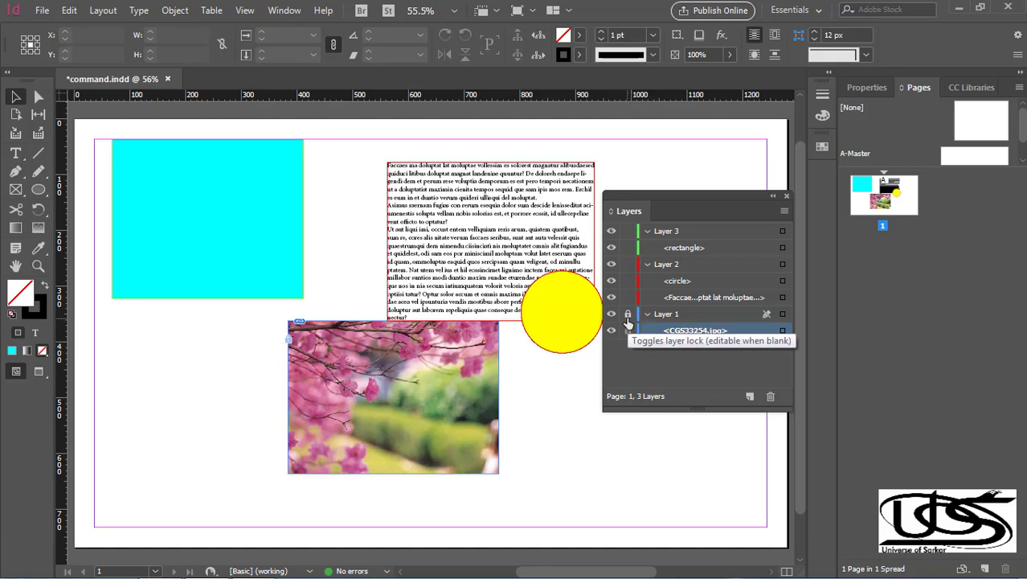
left_click(628, 314)
left_click(628, 330)
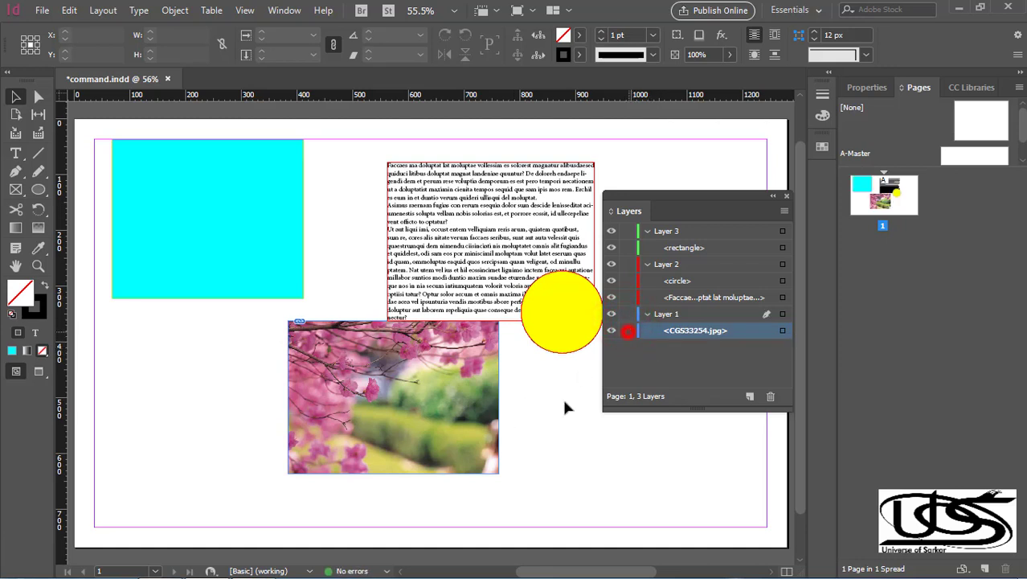
left_click(184, 10)
mouse_move(211, 10)
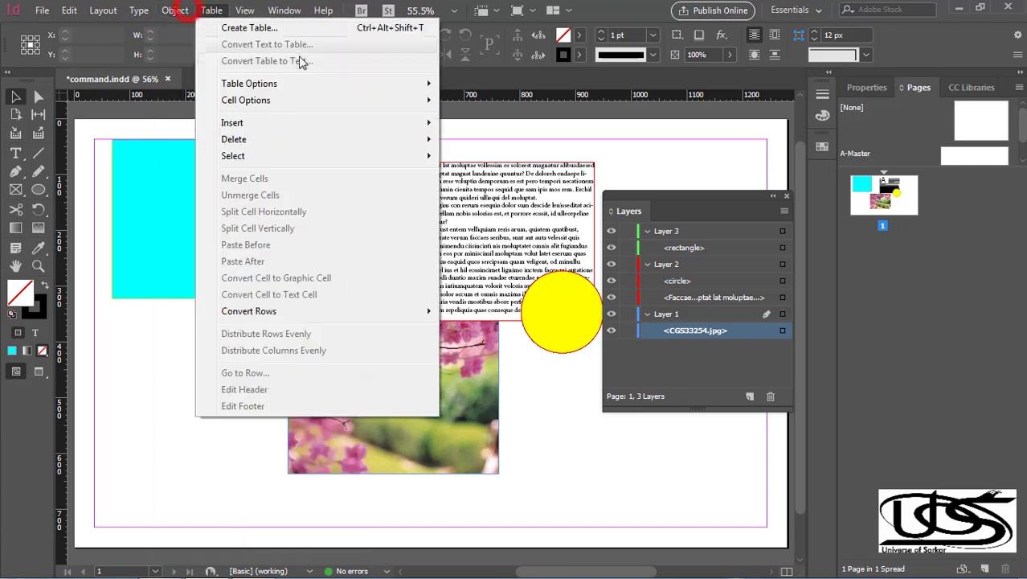
mouse_move(177, 10)
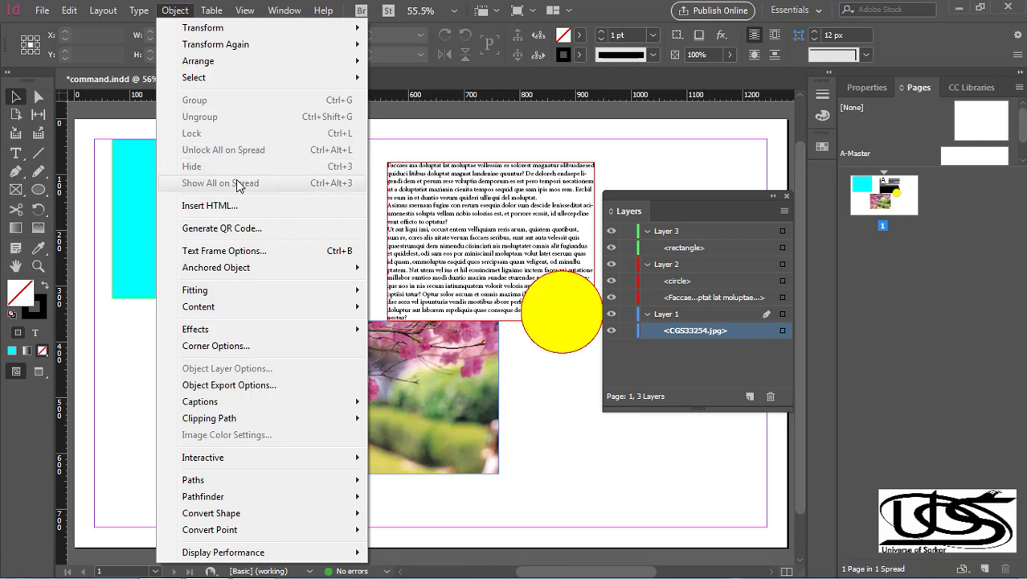
Step: Hide Layer 3 and show it again, two times in a row
left_click(611, 232)
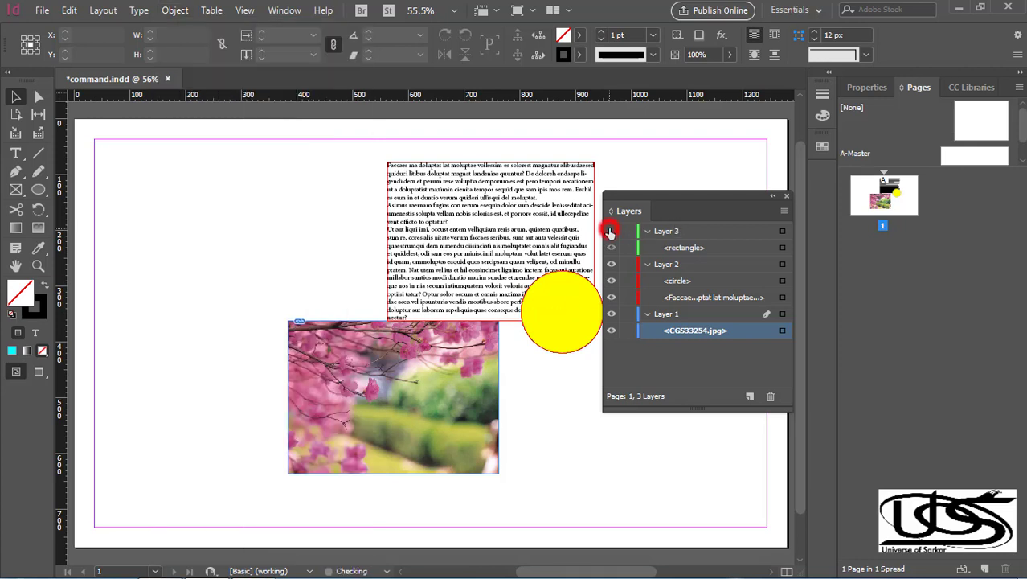
left_click(610, 230)
left_click(611, 231)
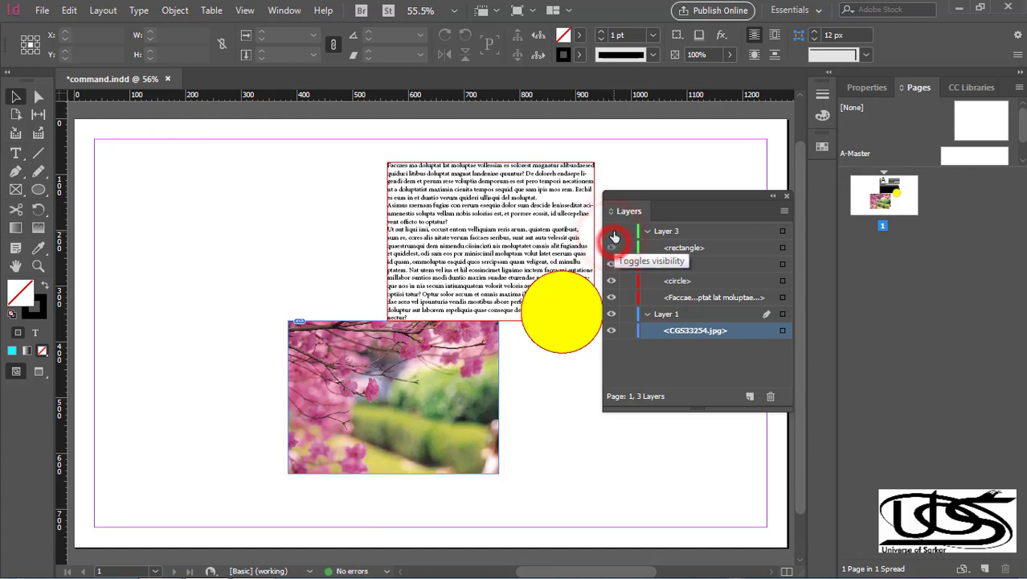
left_click(611, 231)
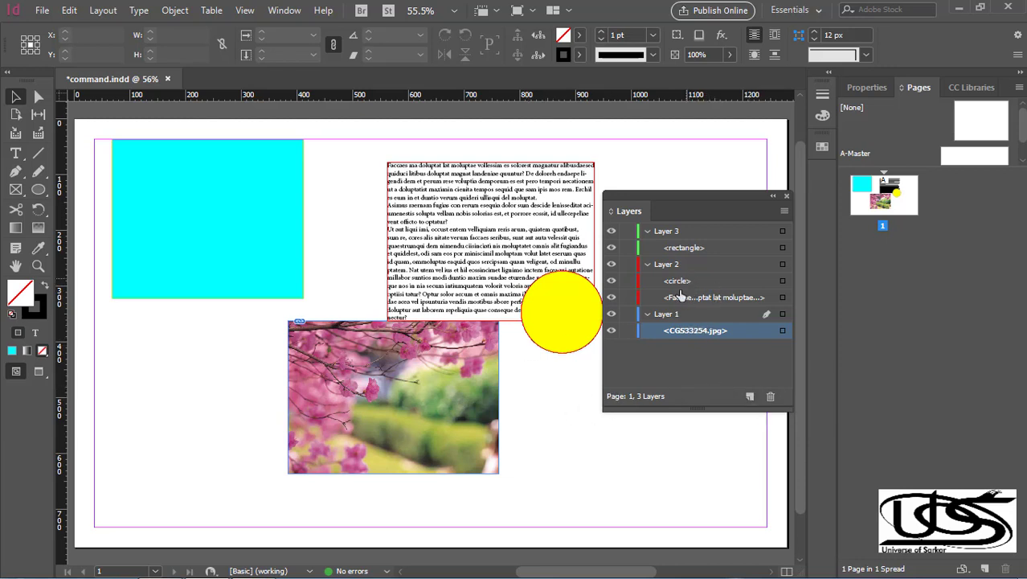
Step: Move the circle item from Layer 2 into Layer 1 above the CGS33254.jpg item, and select the flower image
left_click_drag(678, 280, 698, 298)
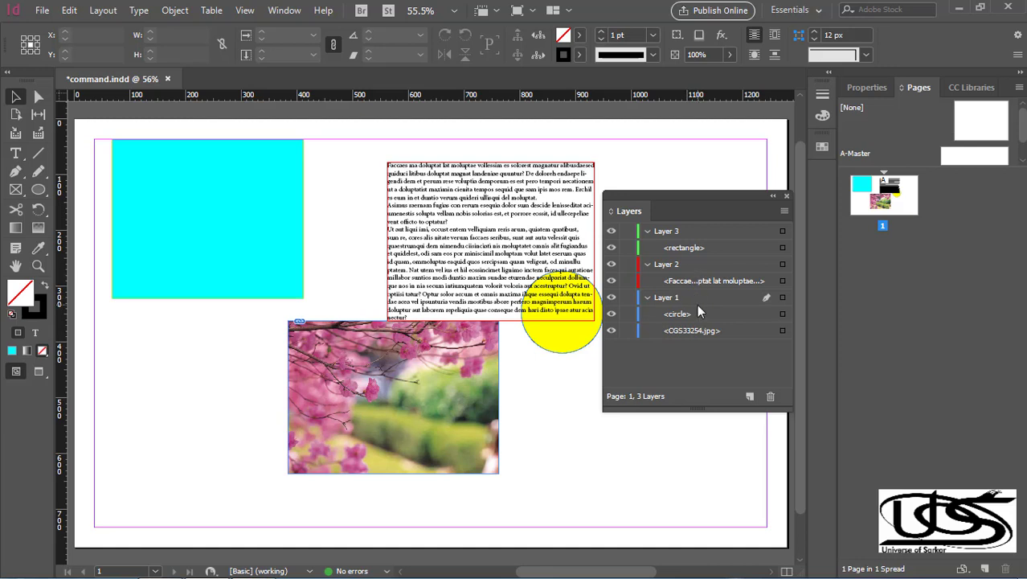
left_click(783, 333)
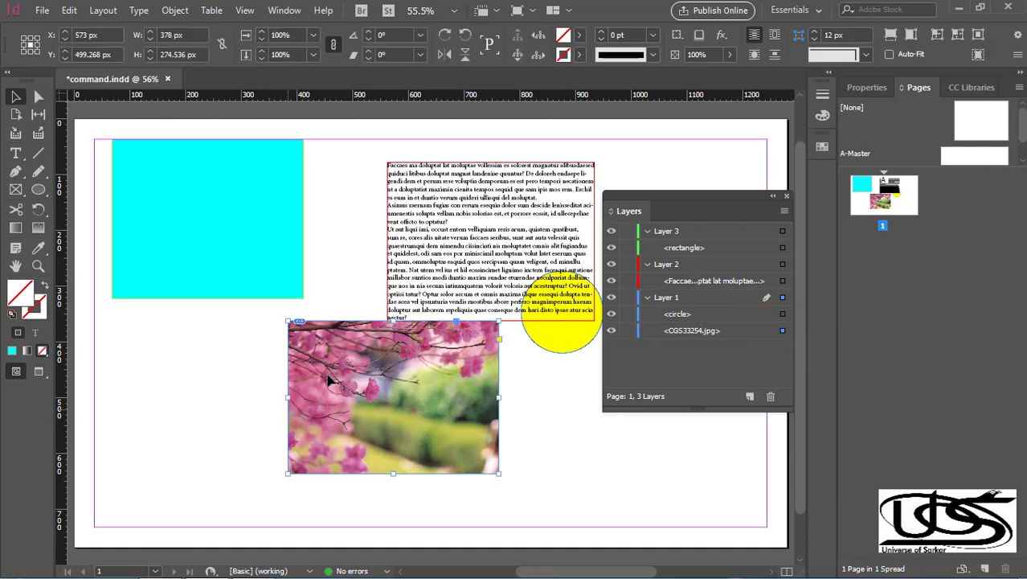
Step: Open the name of the circle item in Layer 1 for editing
left_click(719, 316)
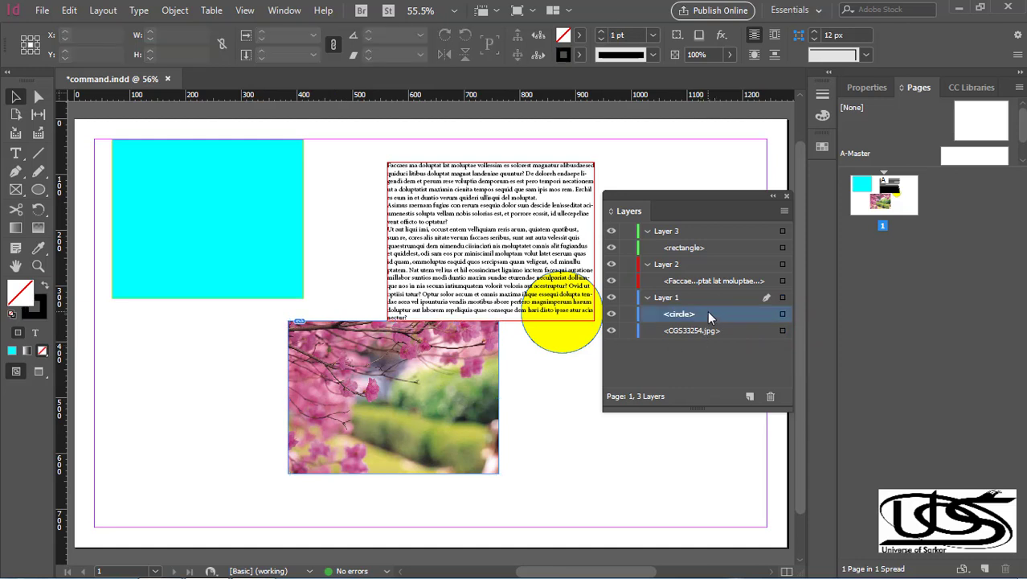
left_click(710, 315)
left_click(689, 315)
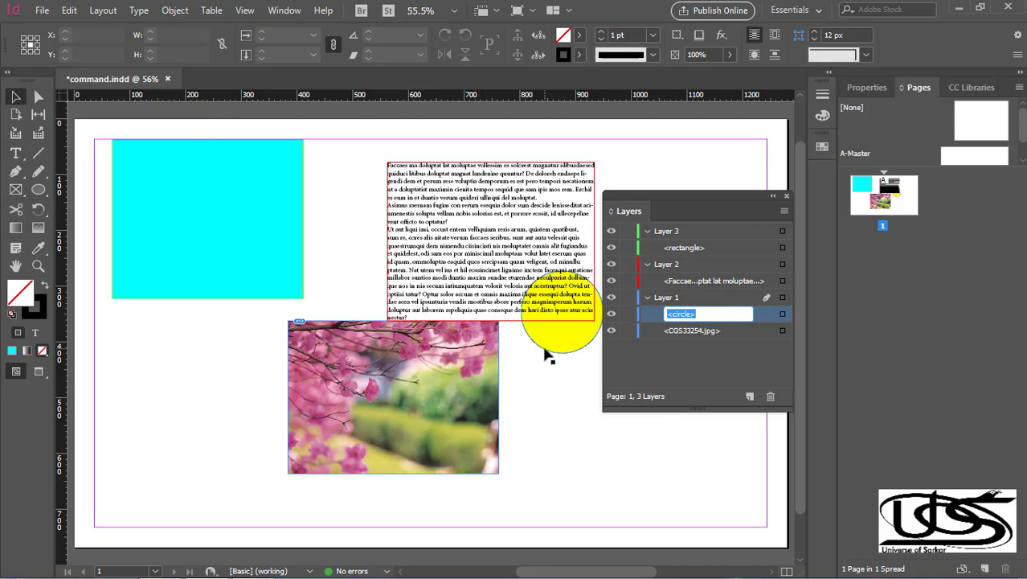
Step: Make Layer 1 the active layer, review its layer options and close them without changes
left_click(678, 298)
double_click(680, 298)
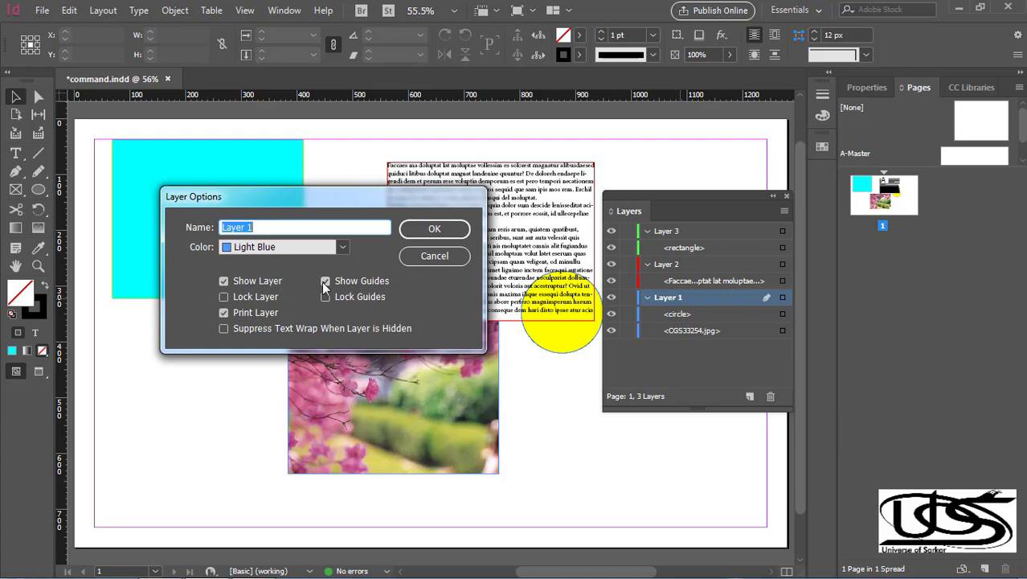
left_click(442, 256)
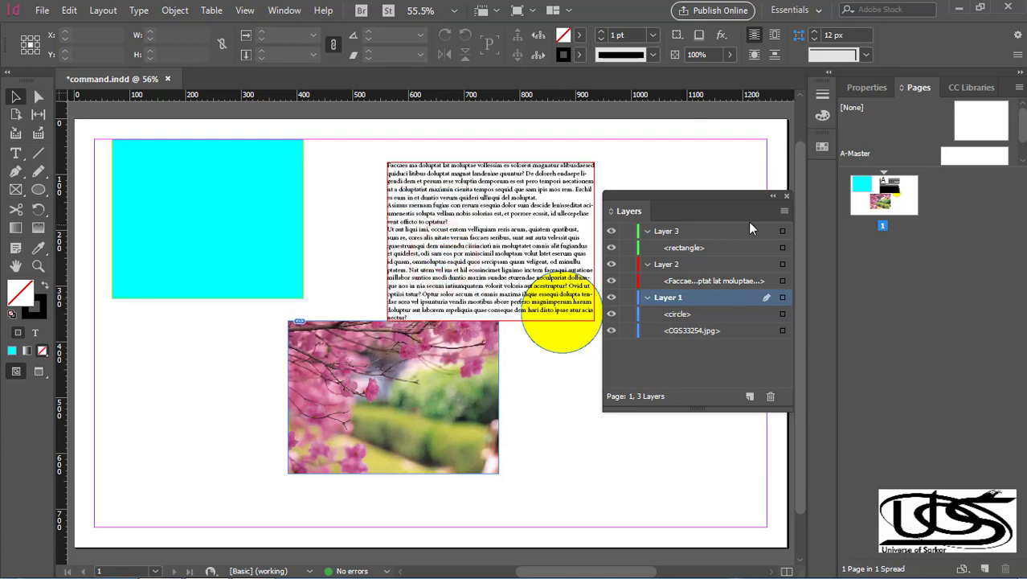
Step: Reposition the floating layer list slightly up and to the left, and review the Layer 1 options once more without changing them
left_click_drag(739, 194, 712, 183)
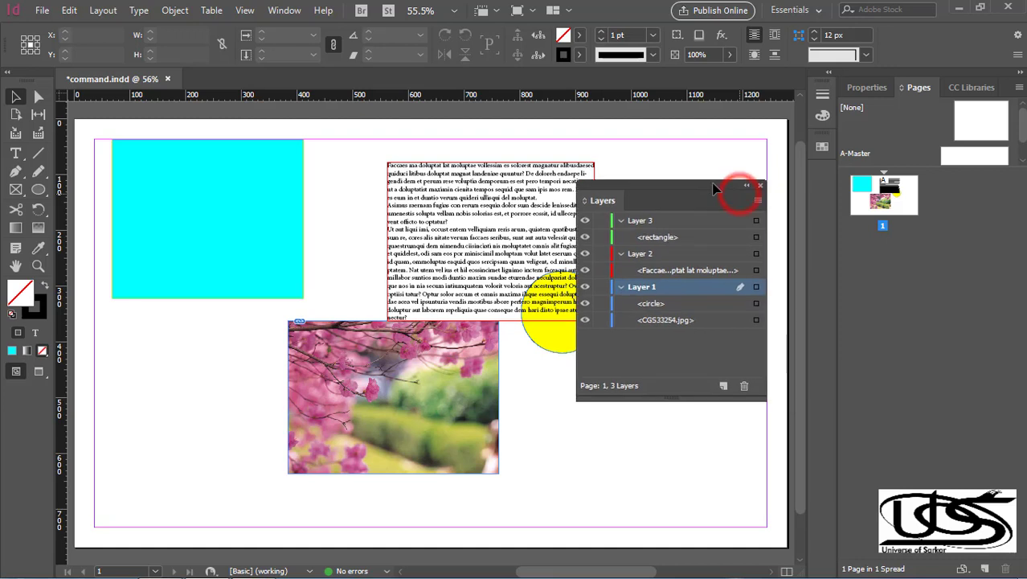
left_click(757, 201)
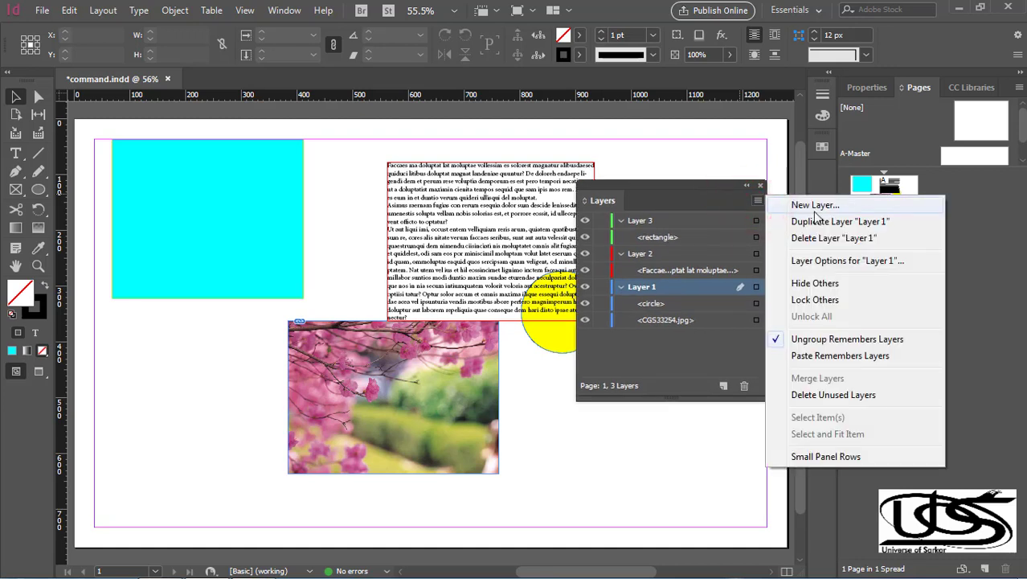
left_click(814, 262)
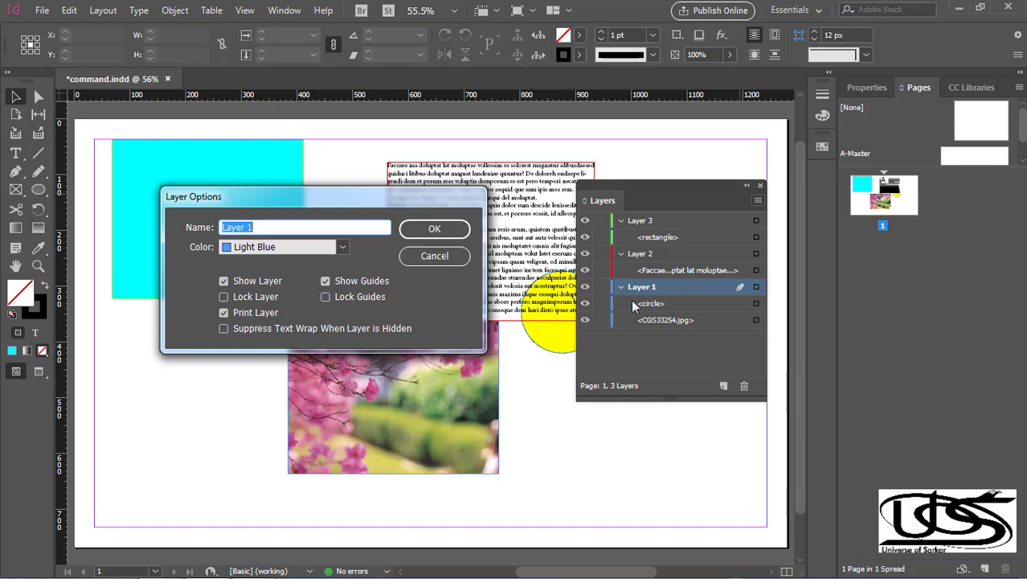
left_click(434, 256)
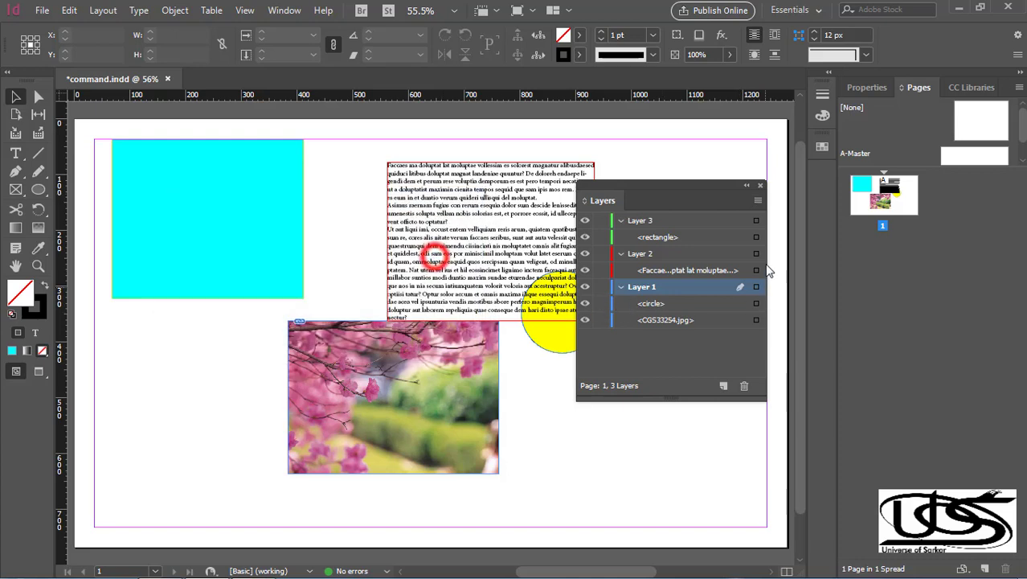
Step: Switch the layer list to small rows and back to normal row height
left_click(757, 200)
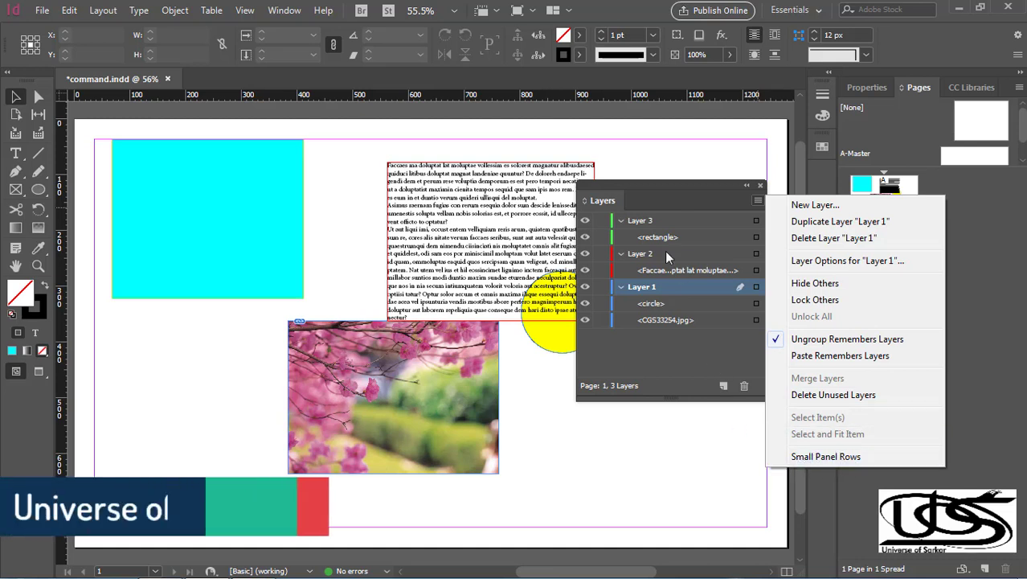
left_click(826, 456)
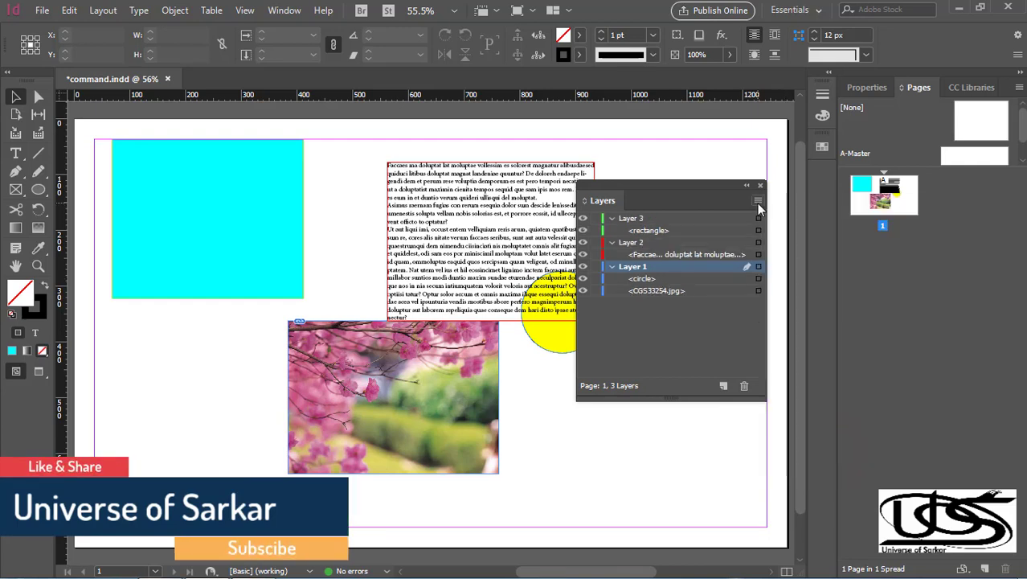
left_click(757, 202)
left_click(838, 458)
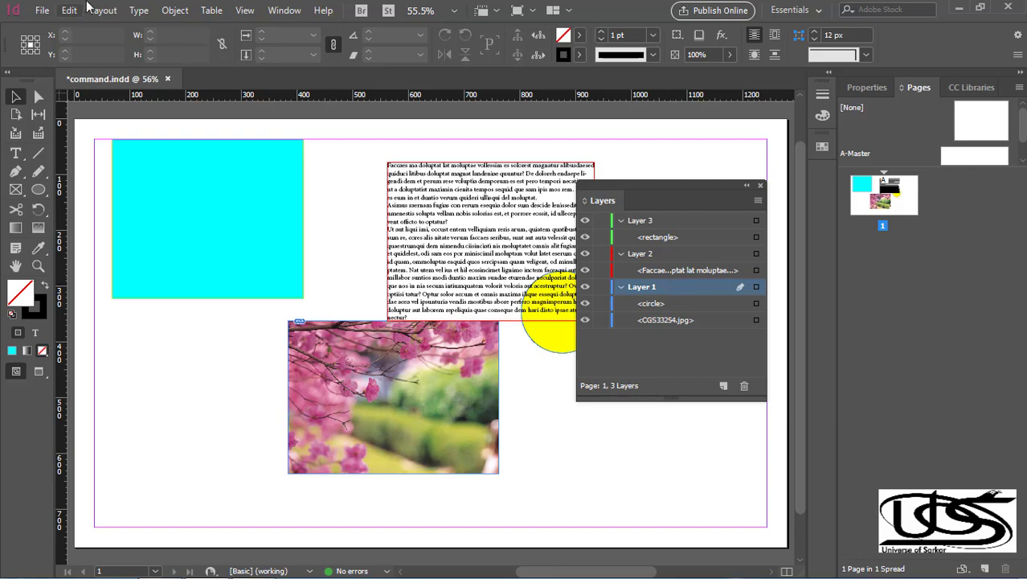
left_click(172, 10)
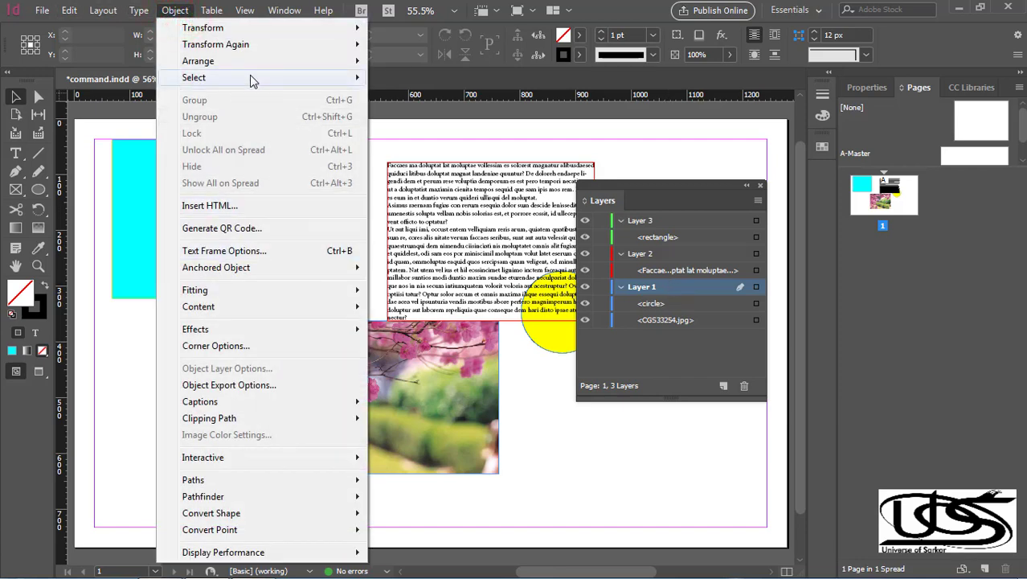
mouse_move(250, 80)
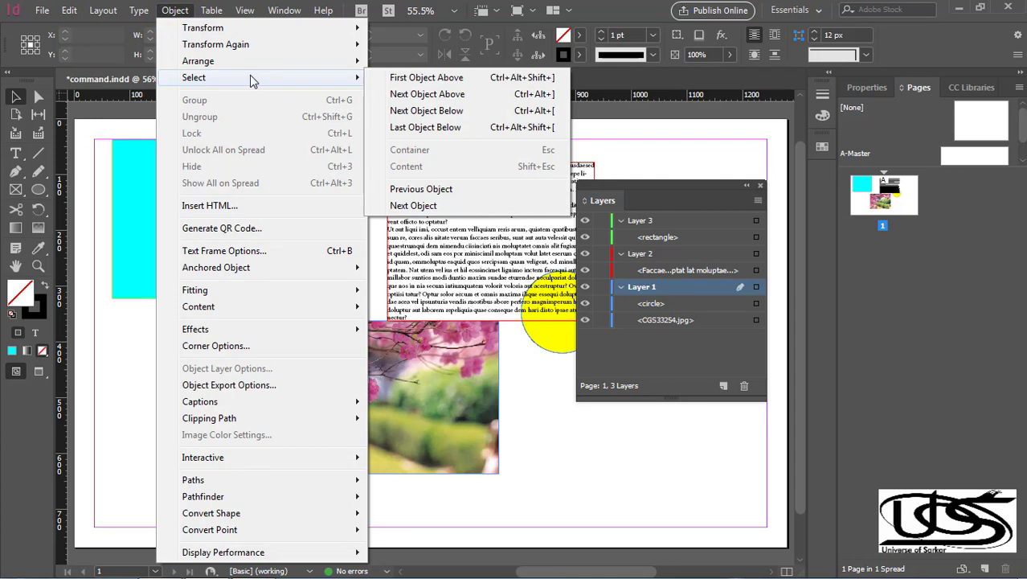
mouse_move(238, 63)
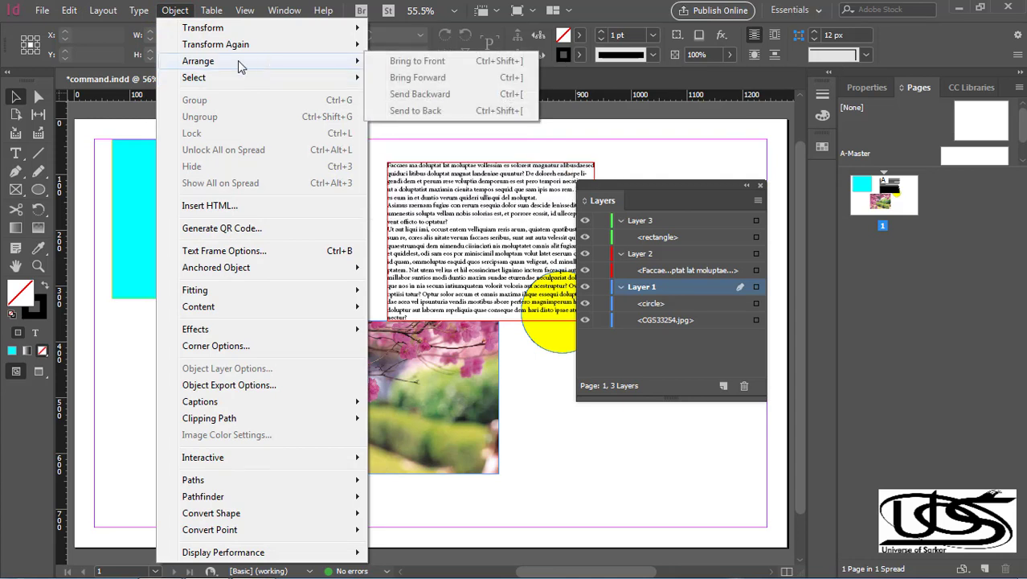
mouse_move(315, 32)
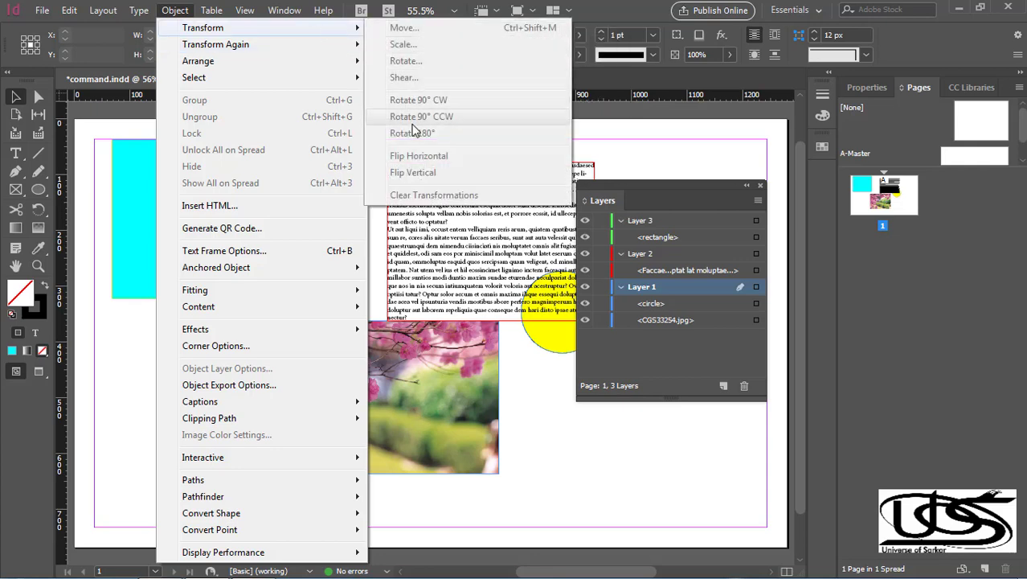
left_click(555, 467)
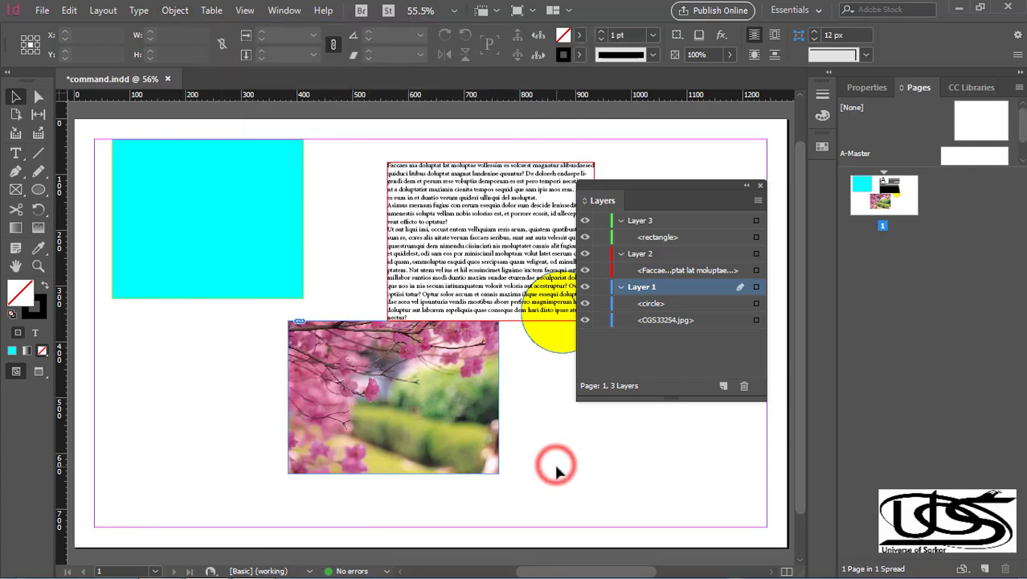